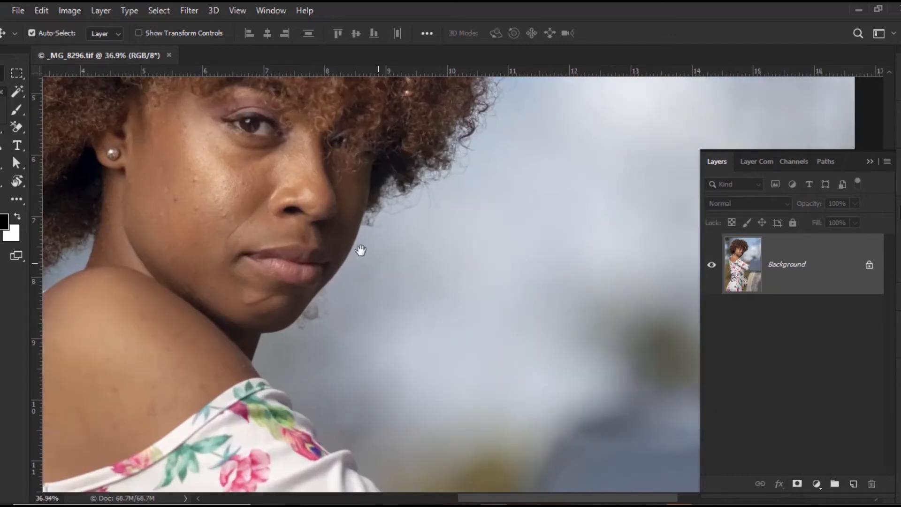
Add a new empty layer above the Background and activate the Healing Brush for retouching the face
left_click_drag(285, 188, 442, 263)
scroll(370, 270, "up", 2)
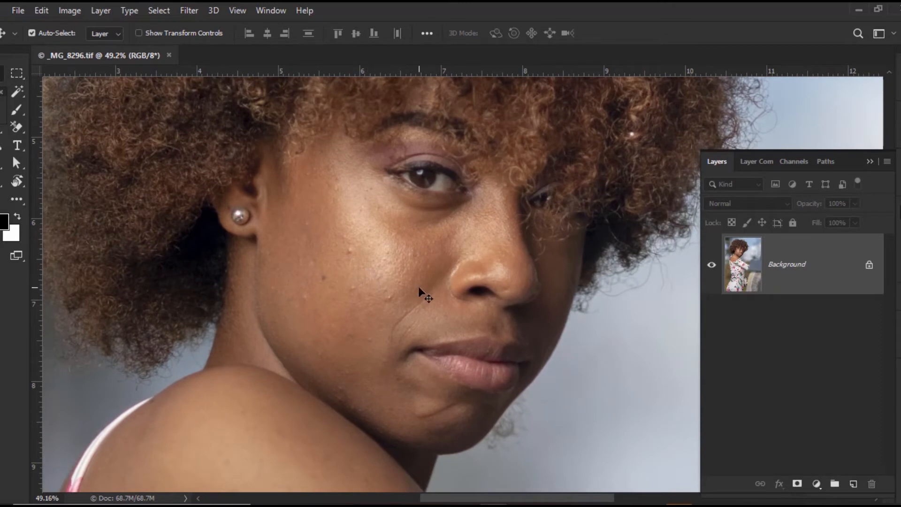
scroll(421, 292, "down", 2)
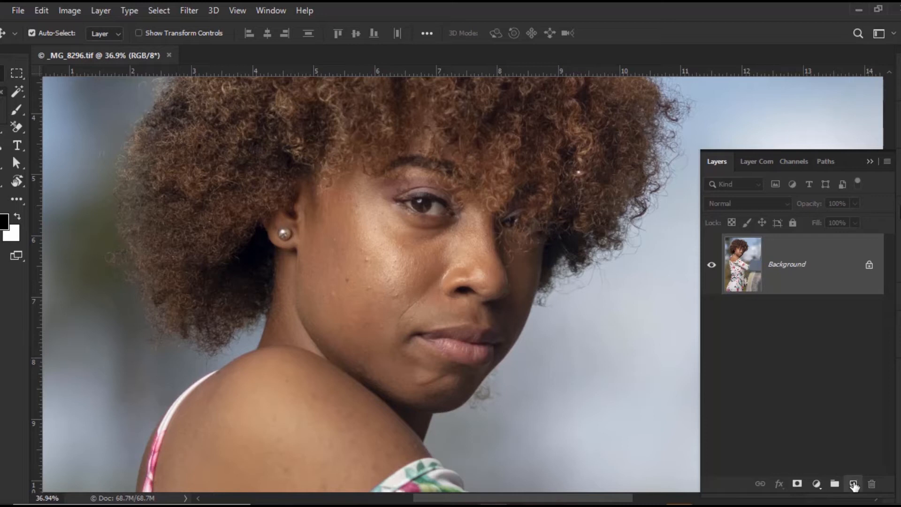
left_click(854, 485)
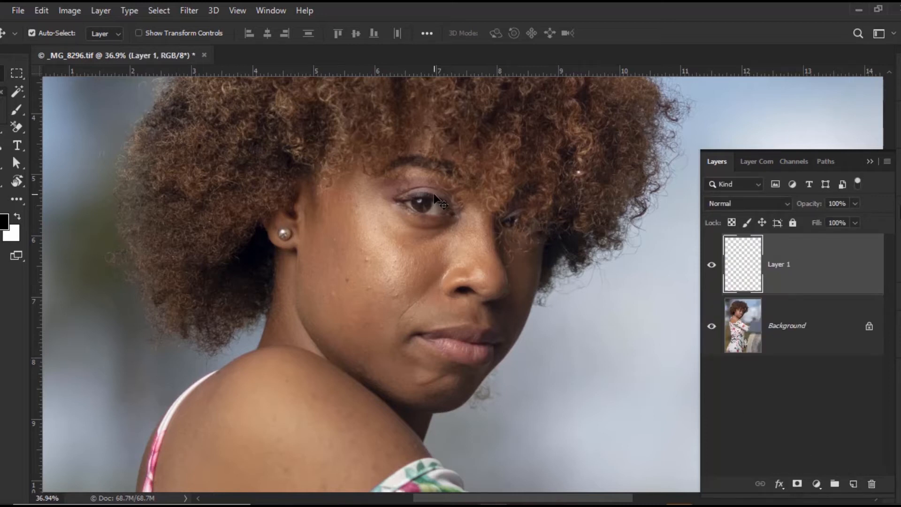
key("j")
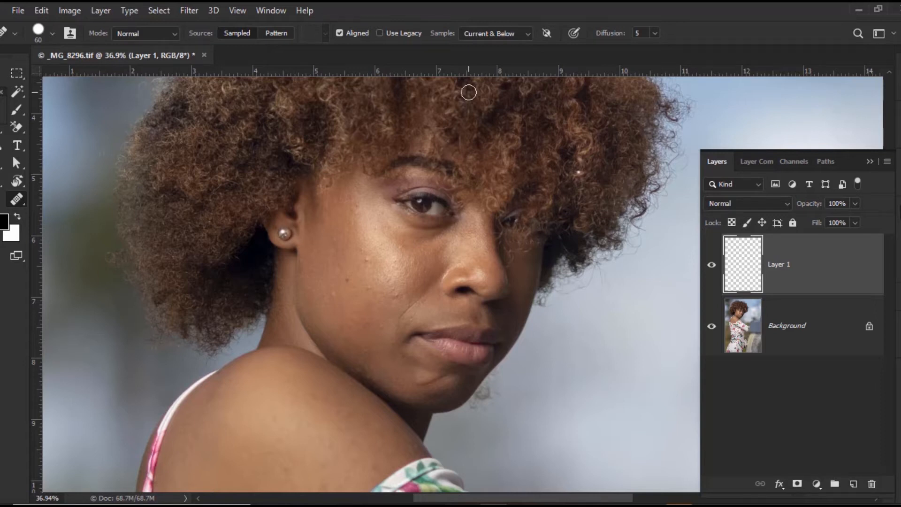
Heal the small blemishes on the cheek and lower face on Layer 1, using a size 60 brush that samples Current & Below
scroll(470, 89, "up", 5)
left_click_drag(476, 77, 489, 46)
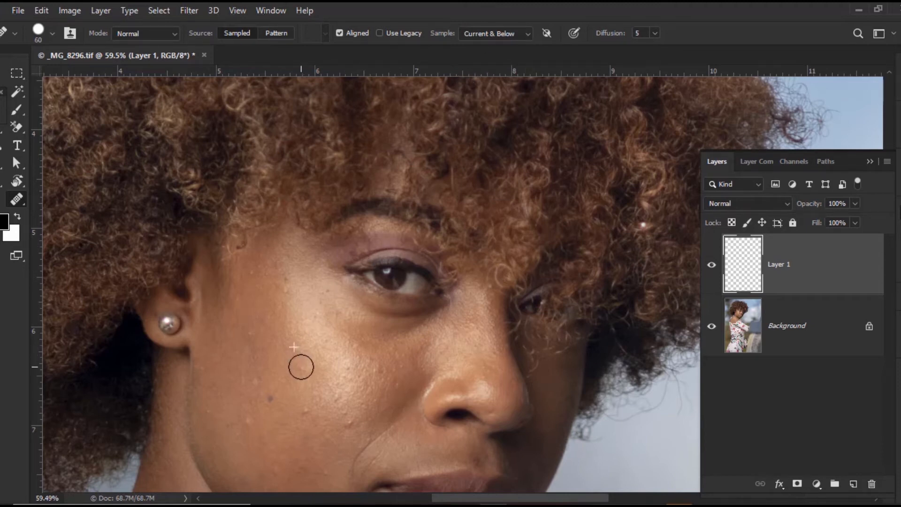
left_click_drag(294, 368, 332, 221)
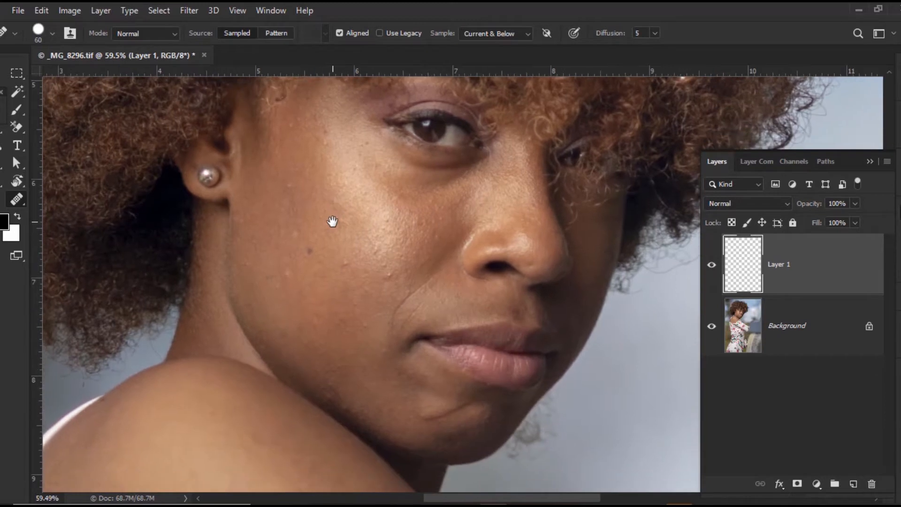
left_click(339, 262)
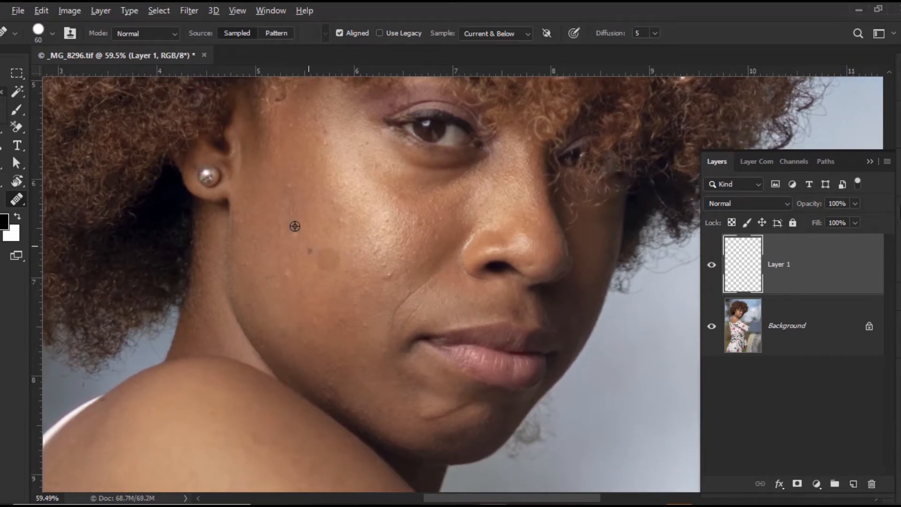
left_click(288, 192)
left_click_drag(343, 177, 348, 243)
left_click(292, 300)
left_click_drag(330, 413, 290, 284)
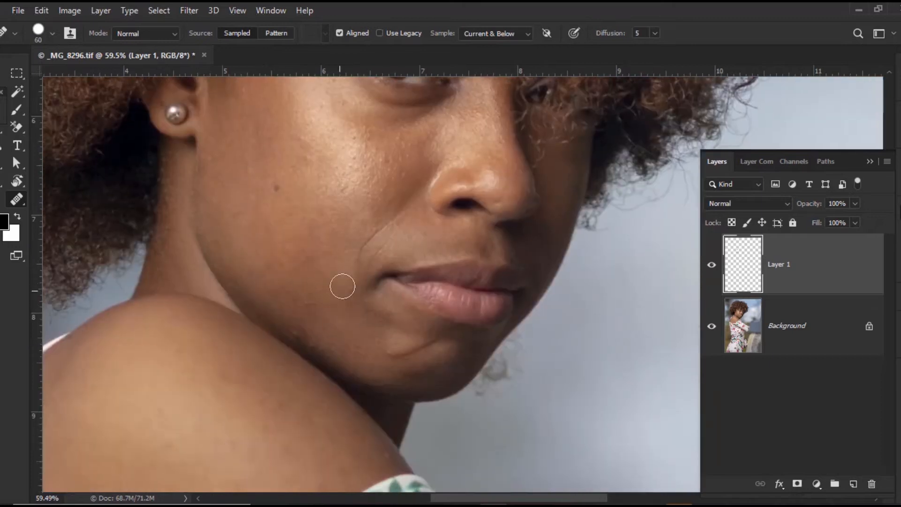
Heal the small spots across the bare shoulder and upper back on Layer 1
scroll(368, 342, "down", 3)
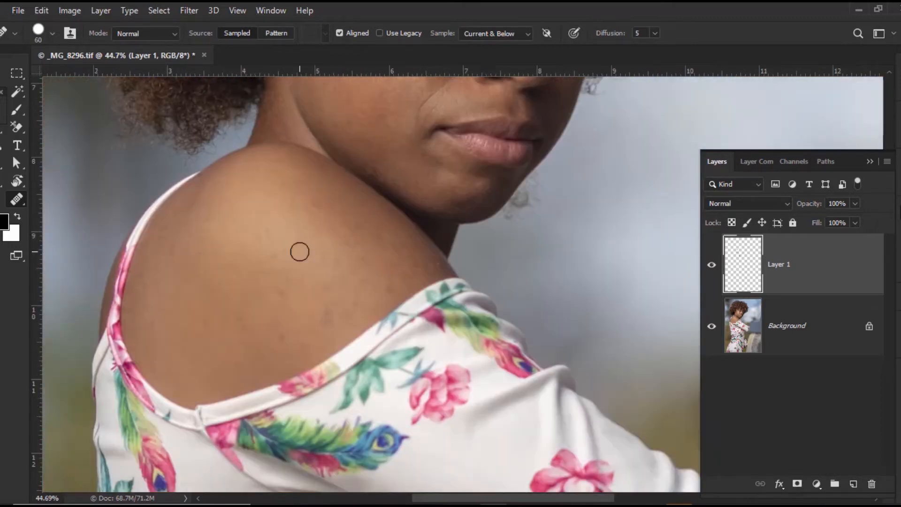
scroll(299, 252, "up", 1)
left_click(253, 190)
left_click(294, 324)
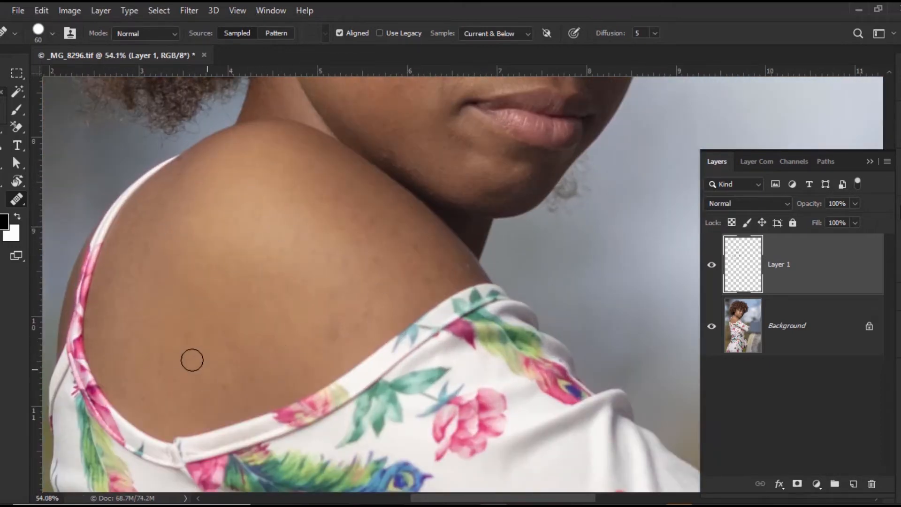
scroll(485, 293, "down", 3)
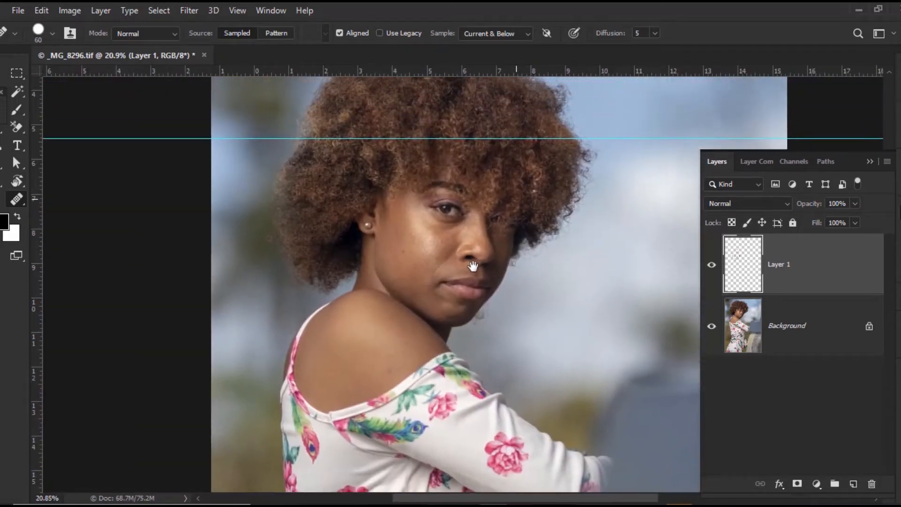
scroll(474, 264, "down", 2)
key("v")
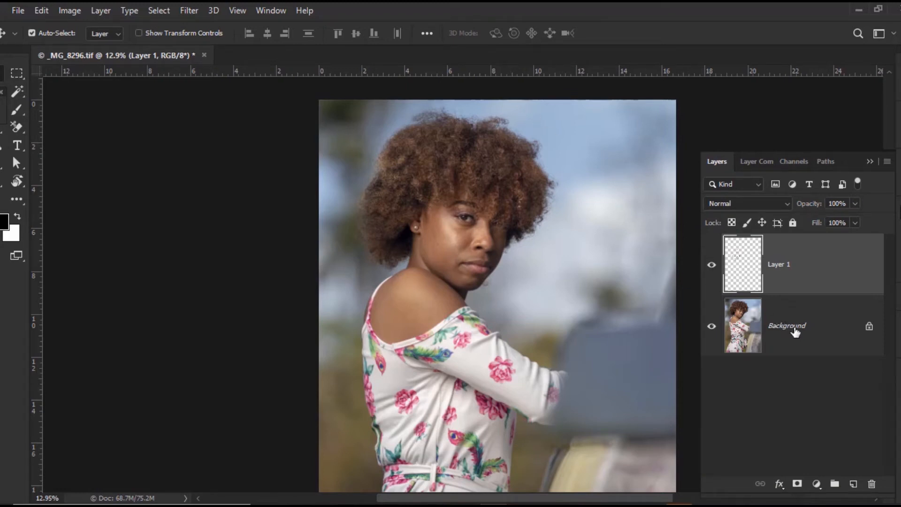
Stamp all visible layers into a new merged layer and run the Skin Softening action on it
key("ctrl+shift")
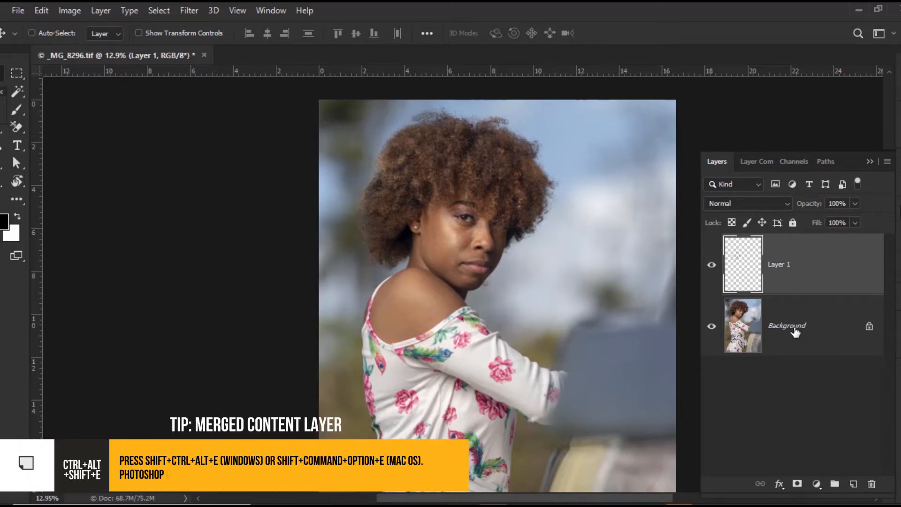
key("ctrl+shift+alt+e")
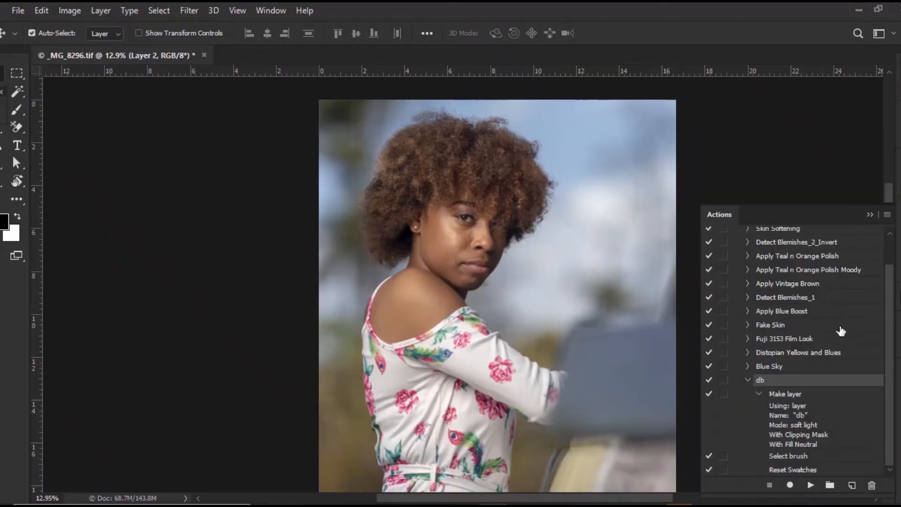
left_click(748, 380)
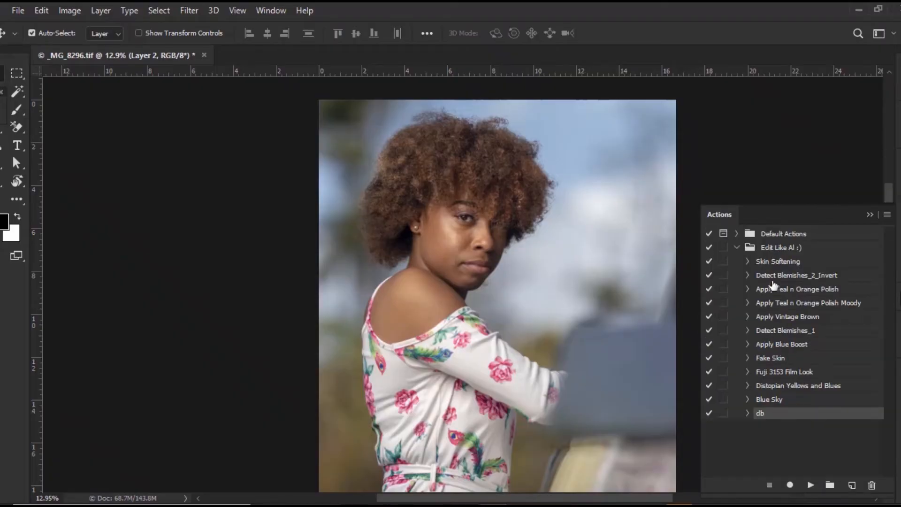
left_click(770, 263)
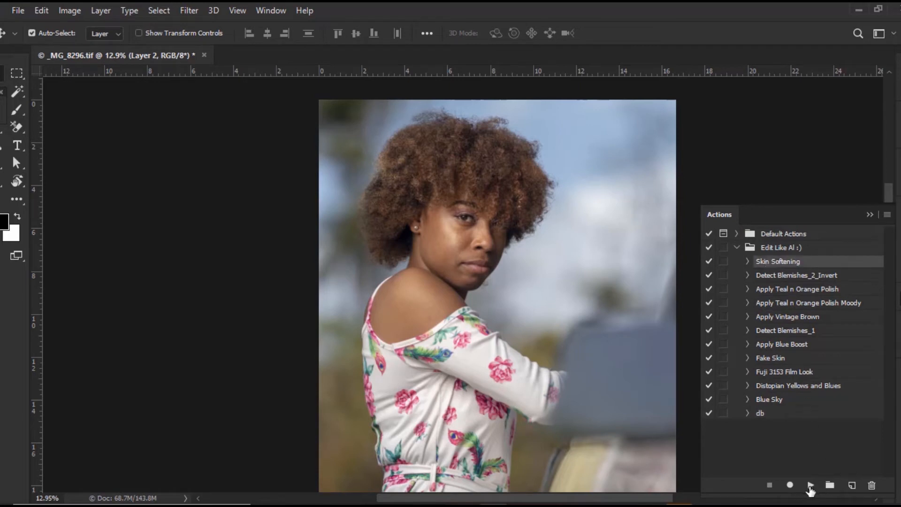
left_click(811, 485)
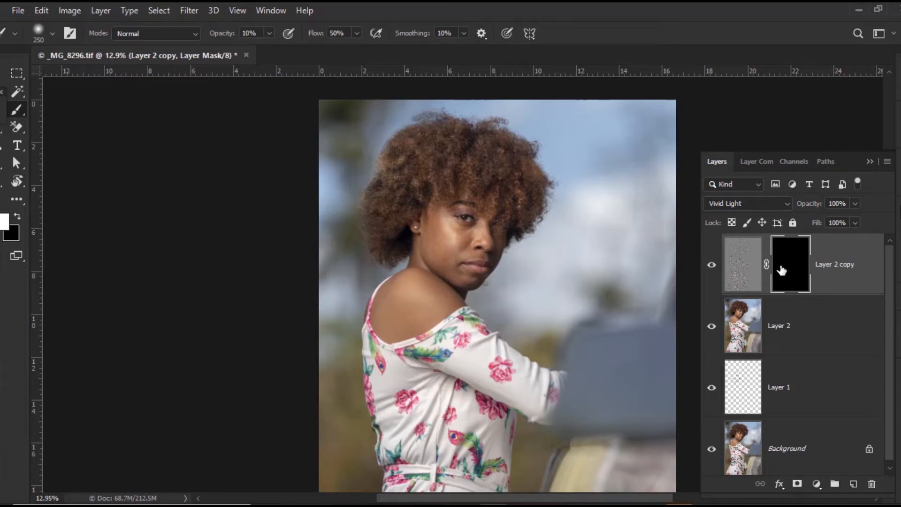
Set the brush opacity to 80% for painting on the skin-softening layer's mask
left_click(271, 34)
left_click_drag(269, 49, 313, 56)
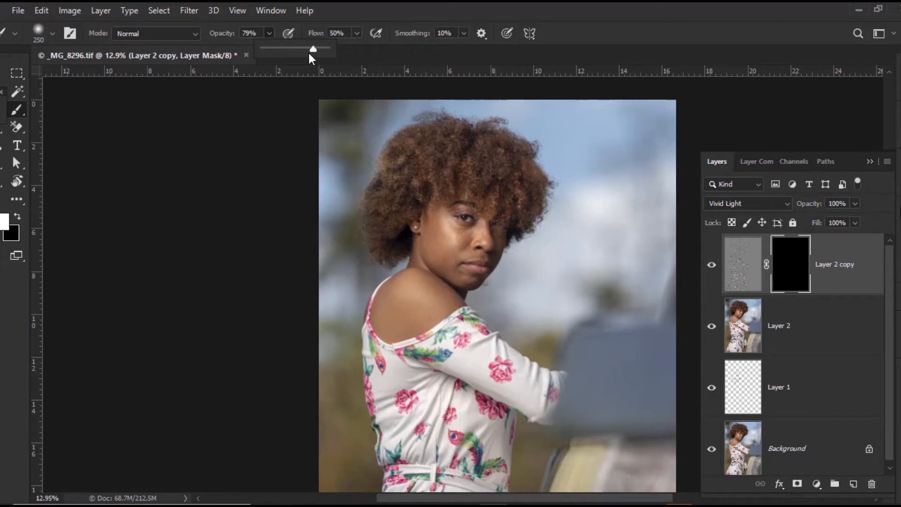
left_click(245, 33)
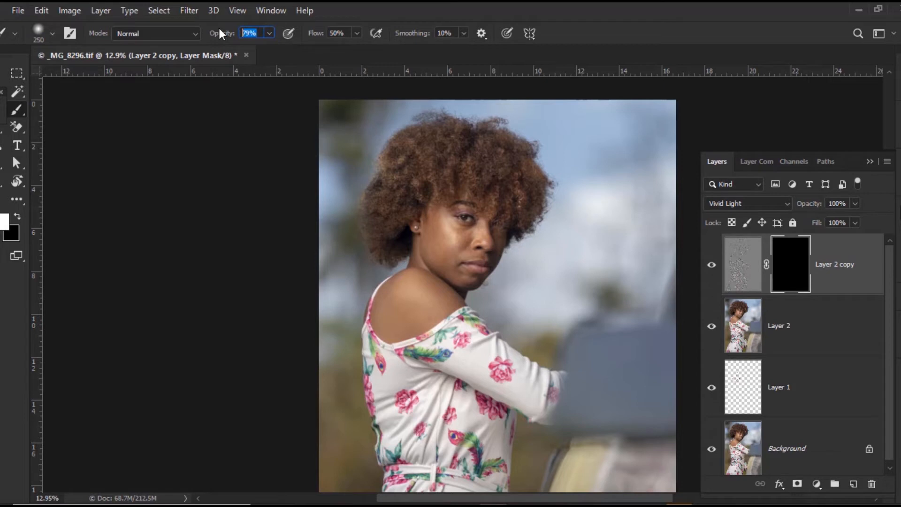
type("80")
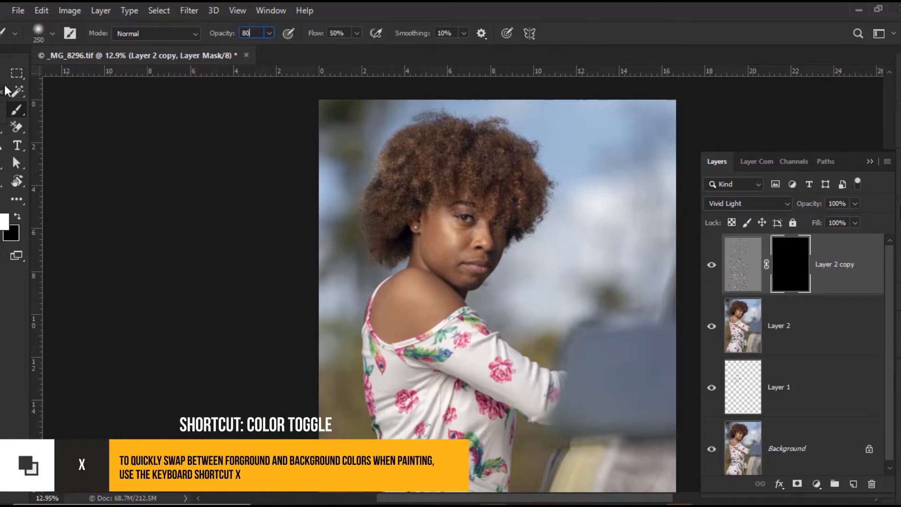
Paint white on the Layer 2 copy mask over the bare shoulder and upper back to reveal the skin softening there
key("v")
scroll(418, 246, "up", 4)
key("b")
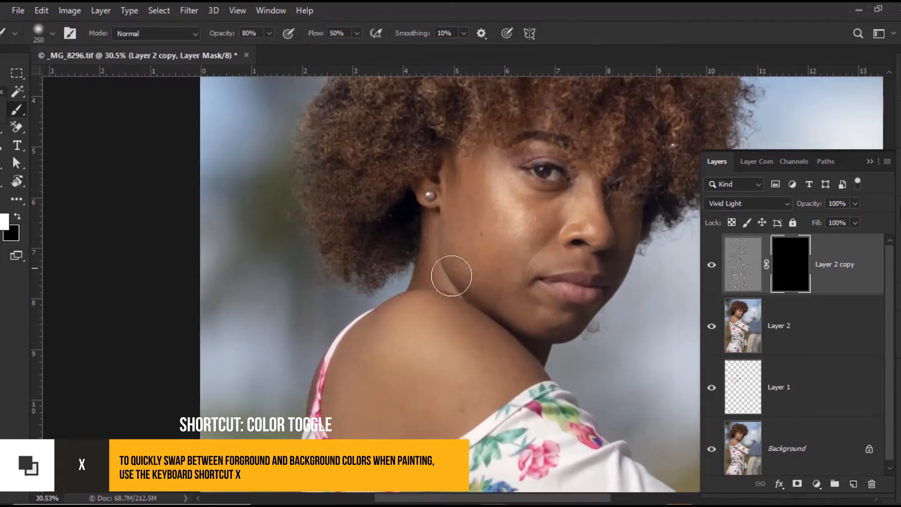
scroll(451, 267, "up", 2)
left_click_drag(384, 303, 294, 127)
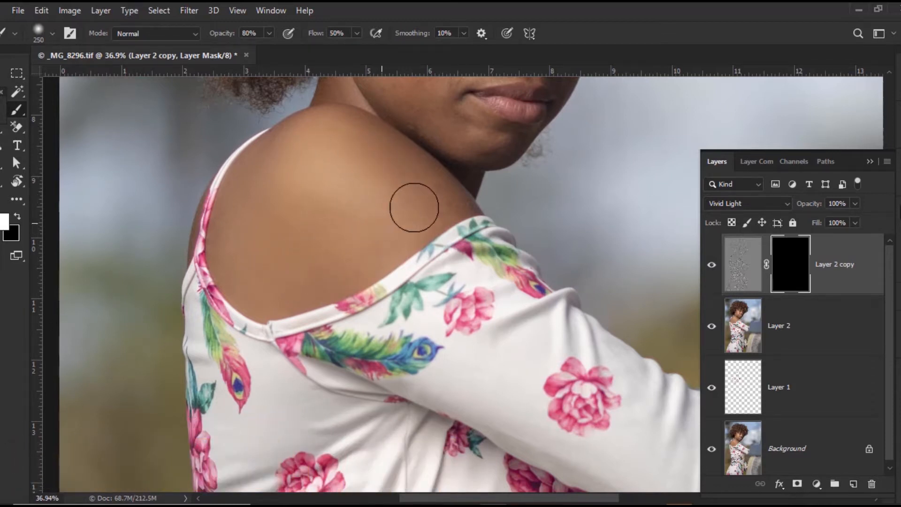
mouse_move(367, 150)
left_mouse_down()
mouse_move(341, 134)
mouse_move(283, 165)
mouse_move(264, 208)
mouse_move(258, 256)
mouse_move(245, 257)
mouse_move(261, 266)
mouse_move(300, 219)
mouse_move(304, 249)
left_mouse_up()
scroll(304, 249, "down", 5)
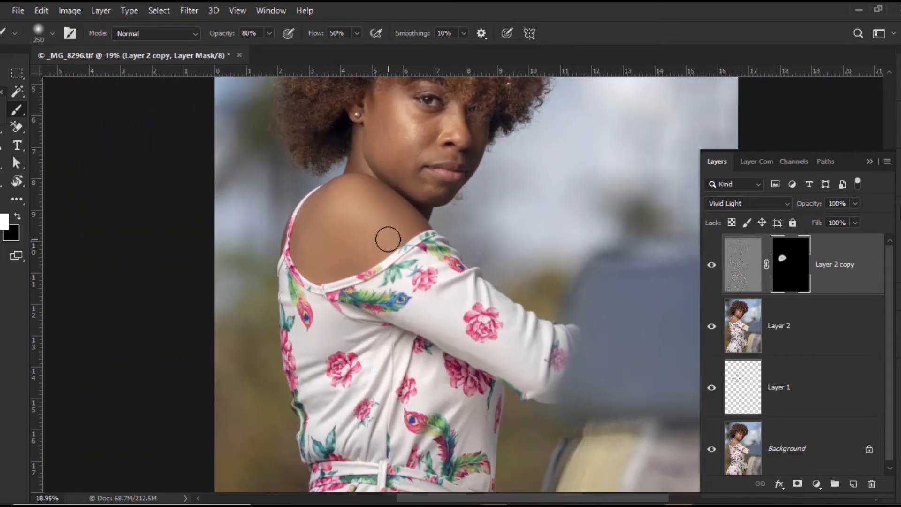
key("v")
key("ctrl+0")
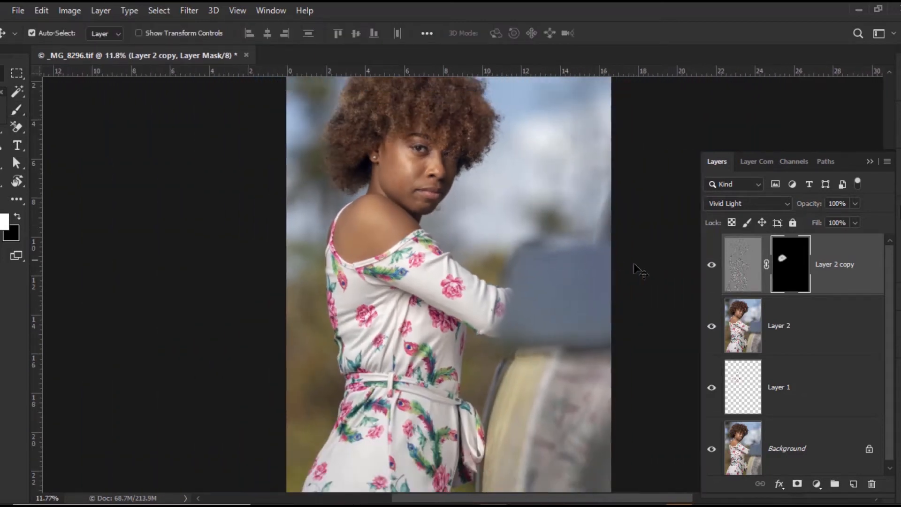
Merge Layer 2 copy with Layer 2 and open the merged layer in the PortraitPro filter
left_click(795, 331, "ctrl")
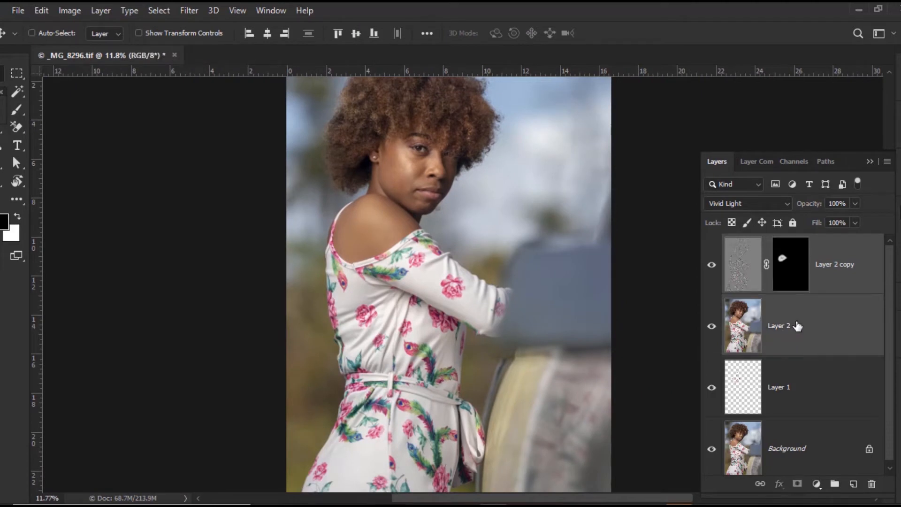
key("ctrl+e")
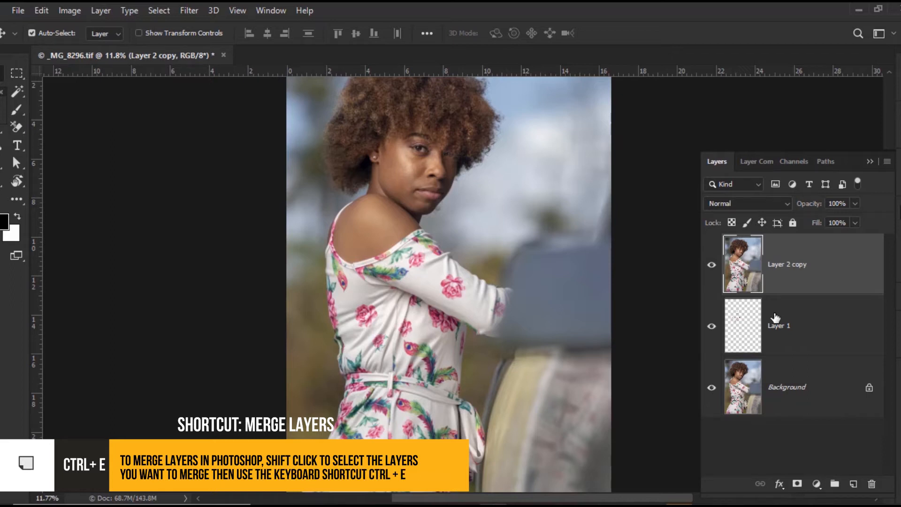
left_click(188, 11)
mouse_move(327, 306)
left_click(394, 307)
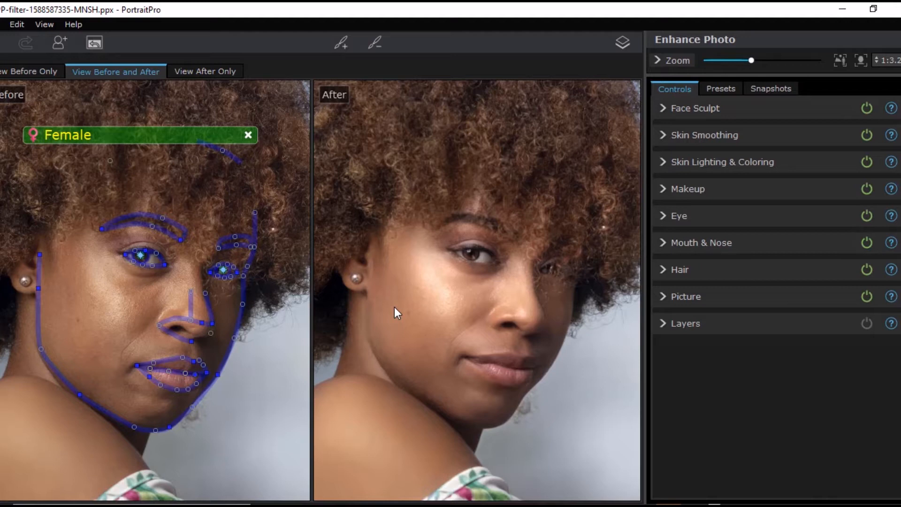
Delete the automatically detected face and its enhancements
mouse_move(249, 137)
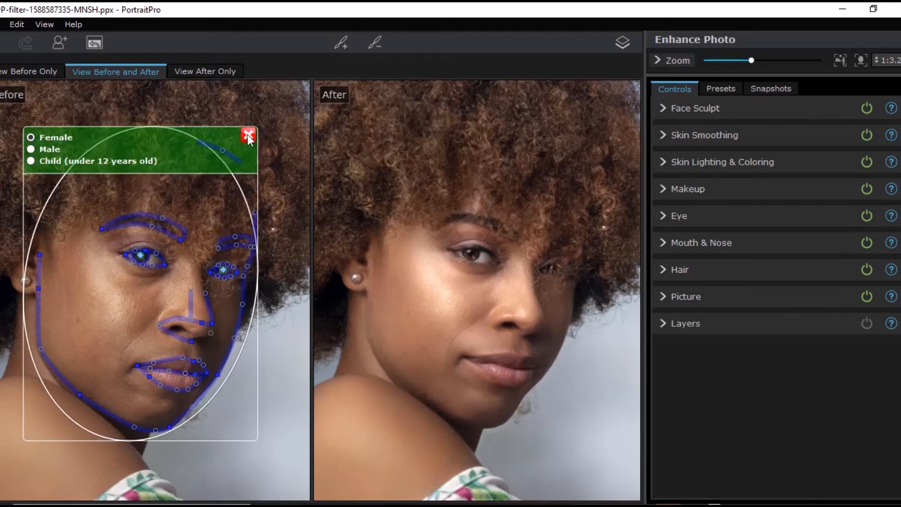
left_click(248, 137)
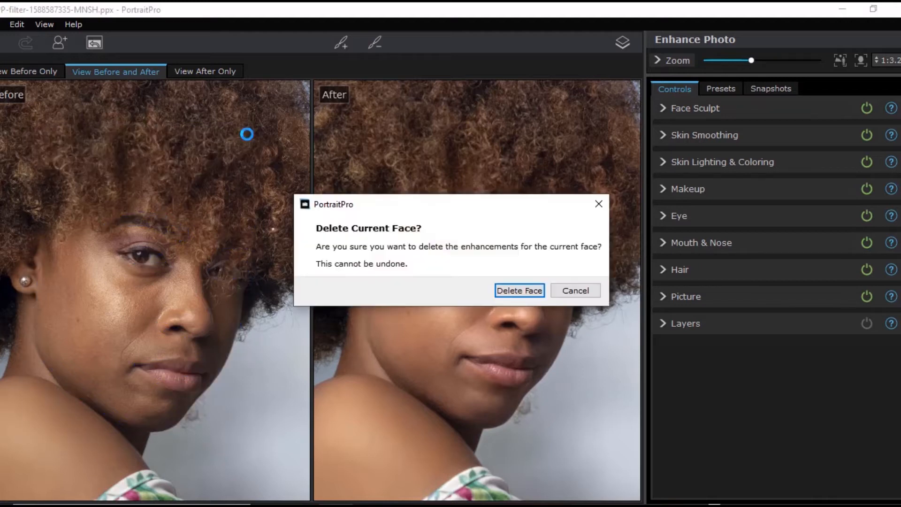
left_click(531, 292)
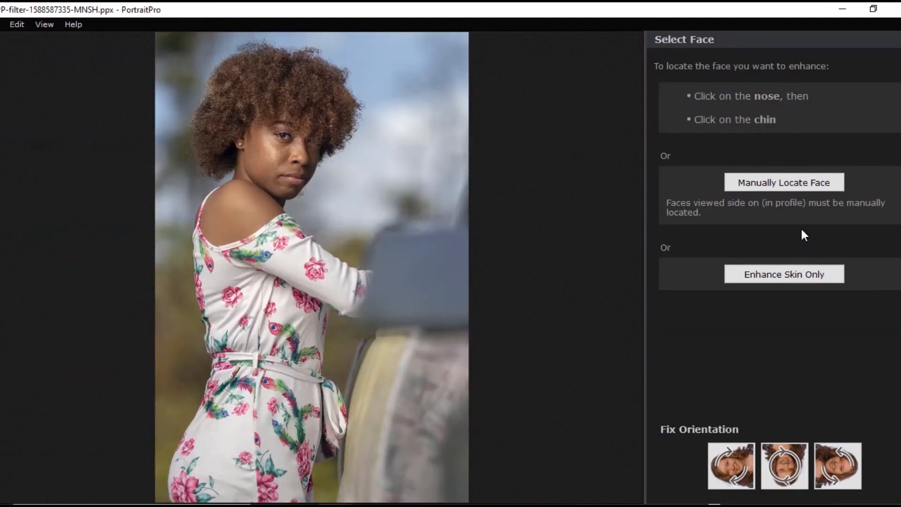
Manually locate the face by marking the outer corners of both eyes, the nose tip and both mouth corners
left_click(788, 184)
left_click(464, 233)
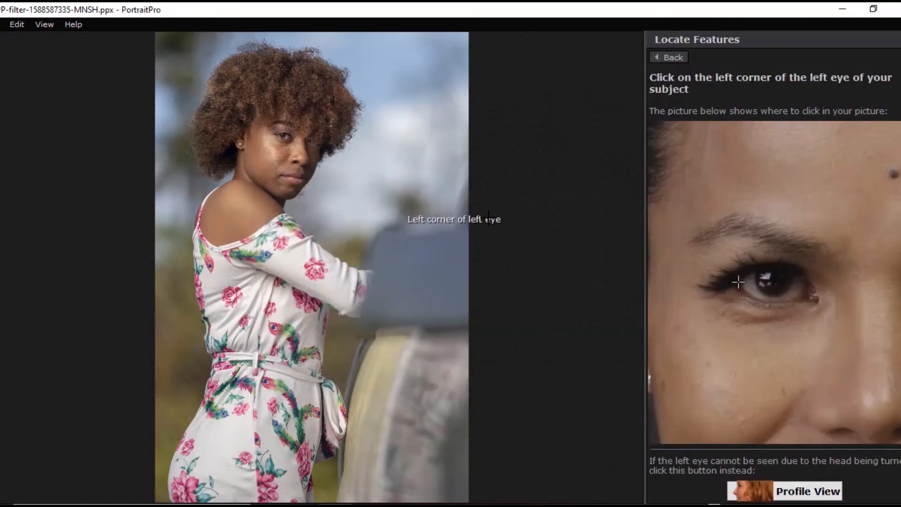
scroll(276, 135, "up", 5)
left_click(272, 132)
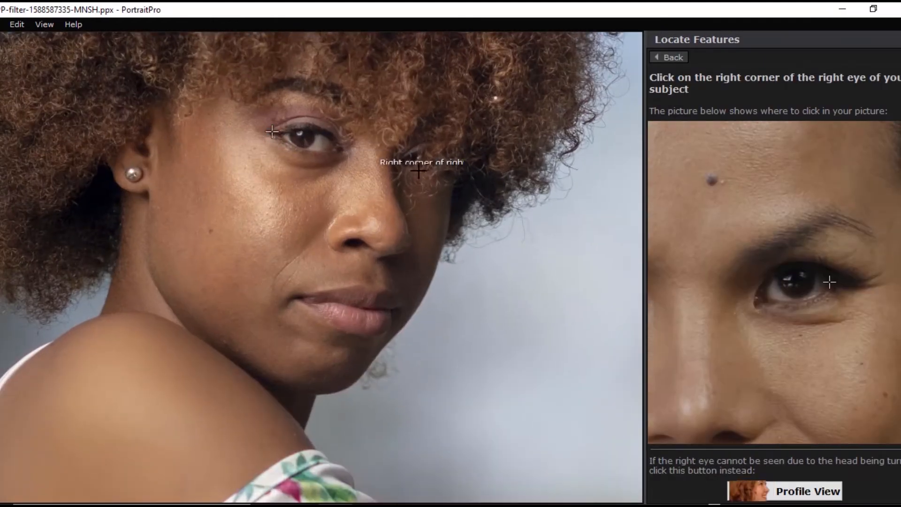
left_click(453, 160)
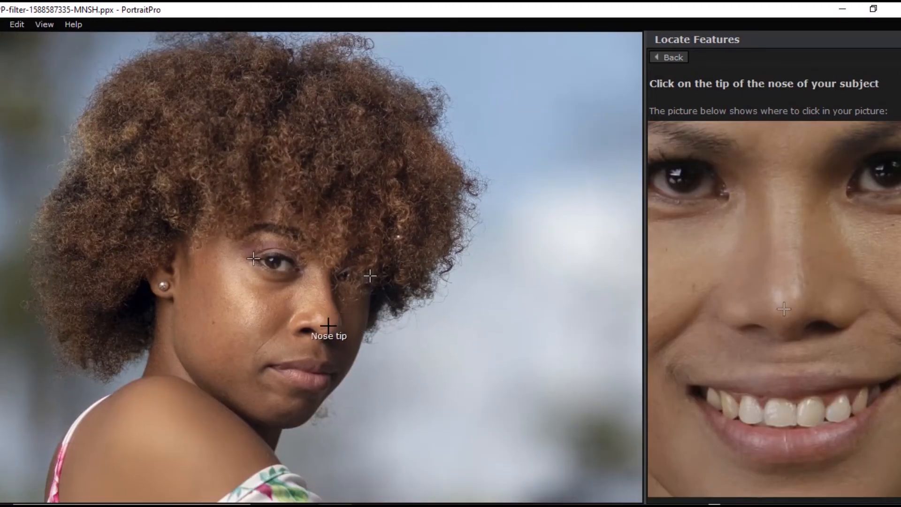
left_click(328, 324)
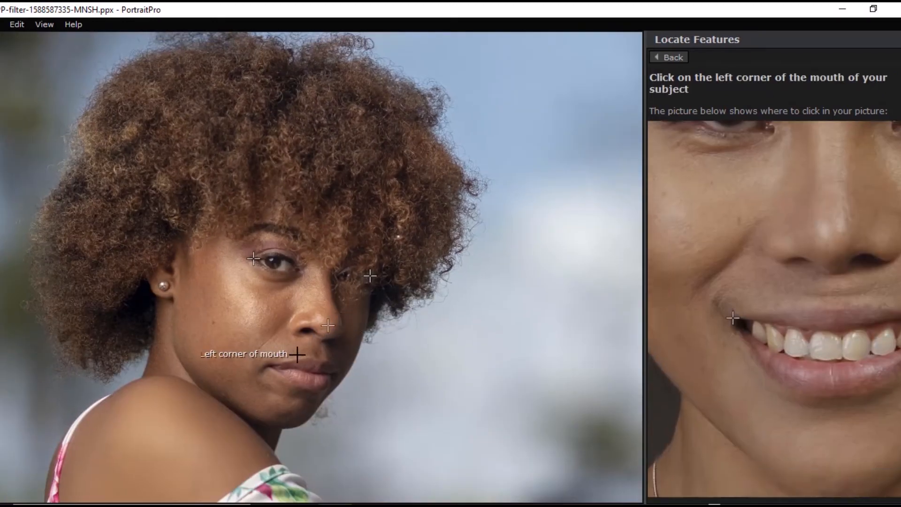
left_click(267, 366)
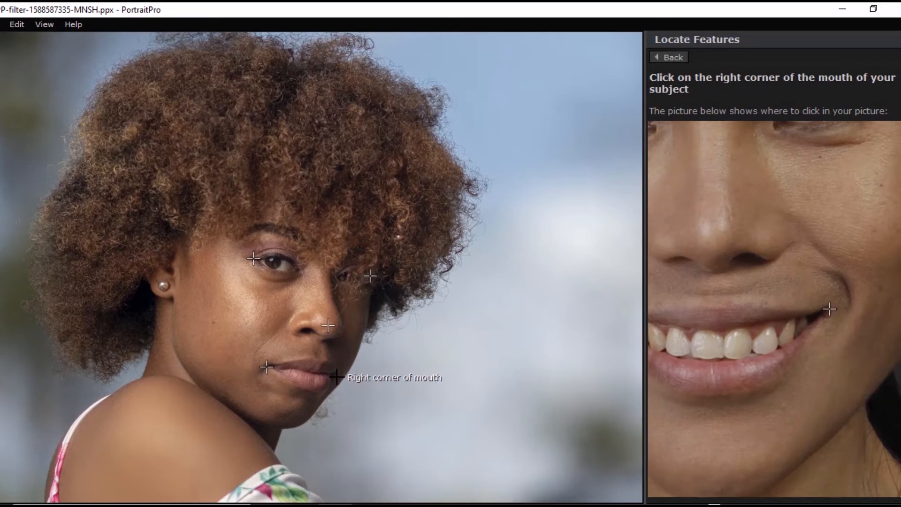
left_click(334, 375)
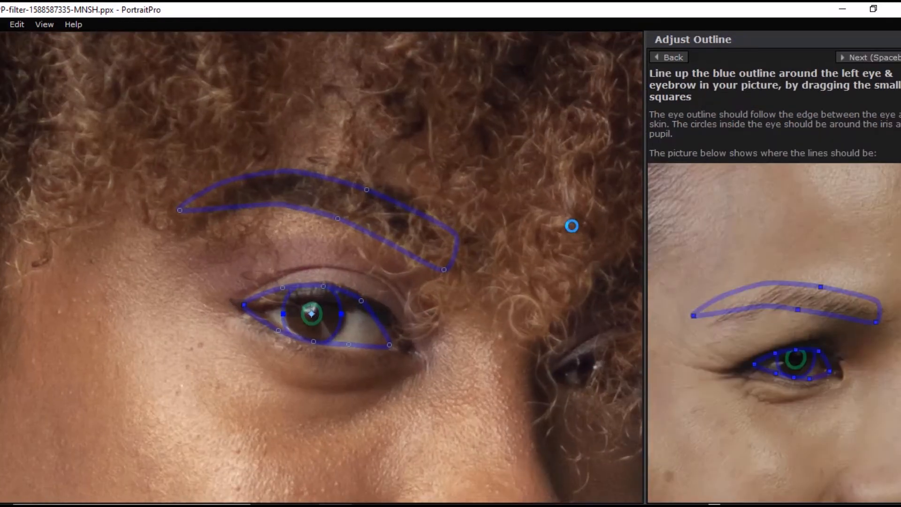
Fit the left eyebrow outline to the brow by adjusting its outer end, inner end and middle points
left_click_drag(187, 210, 176, 217)
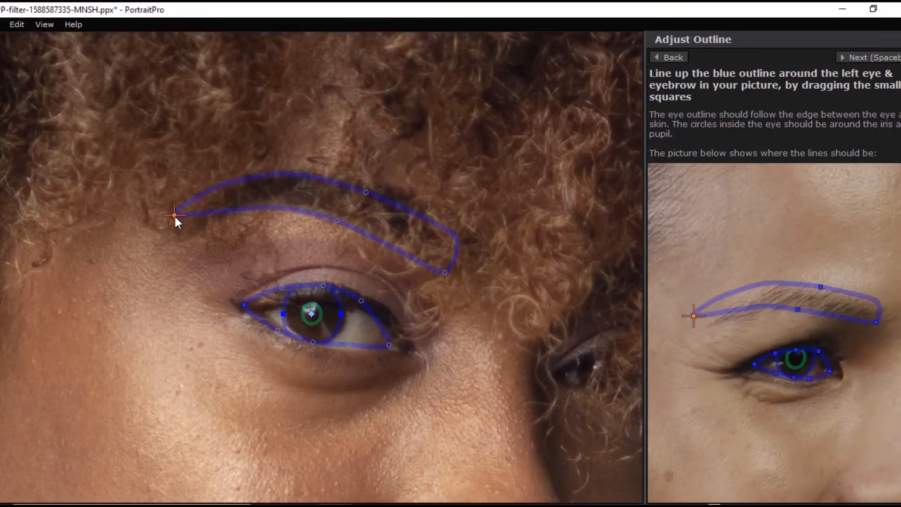
left_click_drag(444, 271, 456, 257)
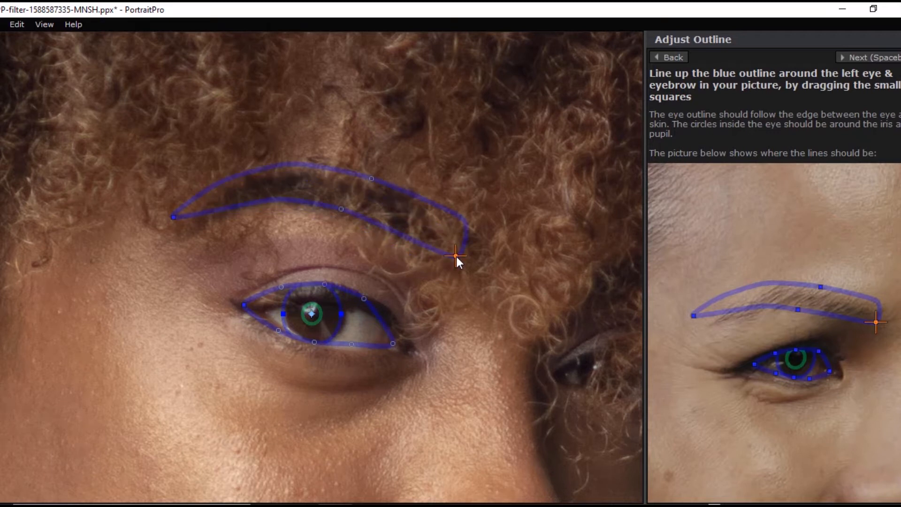
left_click_drag(365, 185, 341, 215)
Fit the left eye outline to the eyelid edges, centre the iris and pupil circles on the eye, and accept the outline
left_click_drag(243, 307, 280, 329)
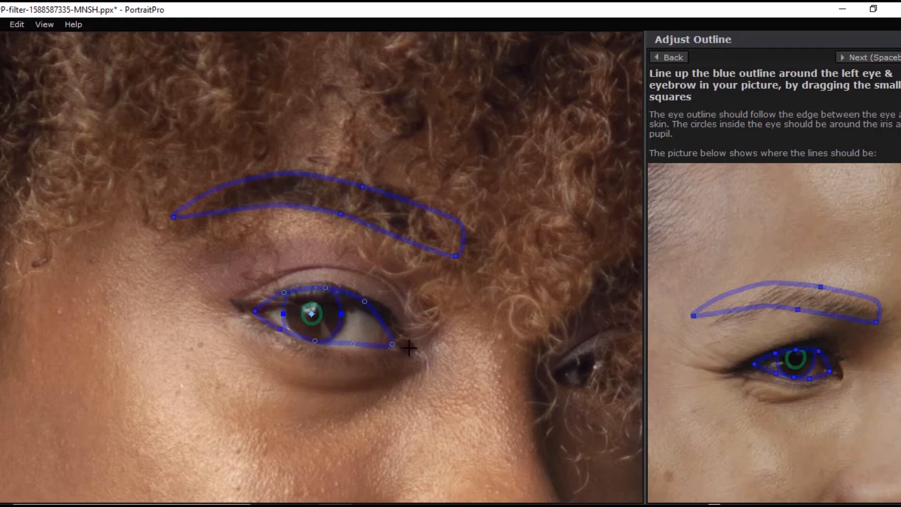
left_click_drag(353, 344, 353, 348)
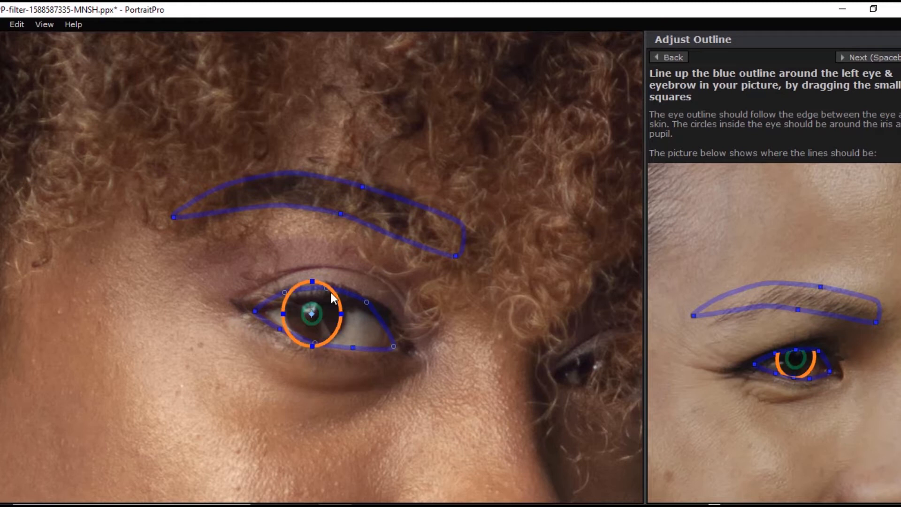
left_click_drag(325, 289, 326, 299)
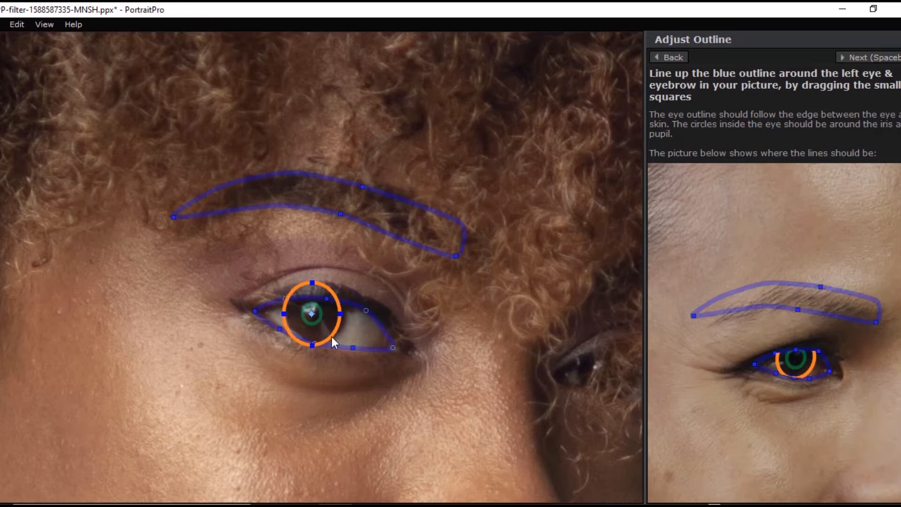
left_click_drag(313, 313, 316, 315)
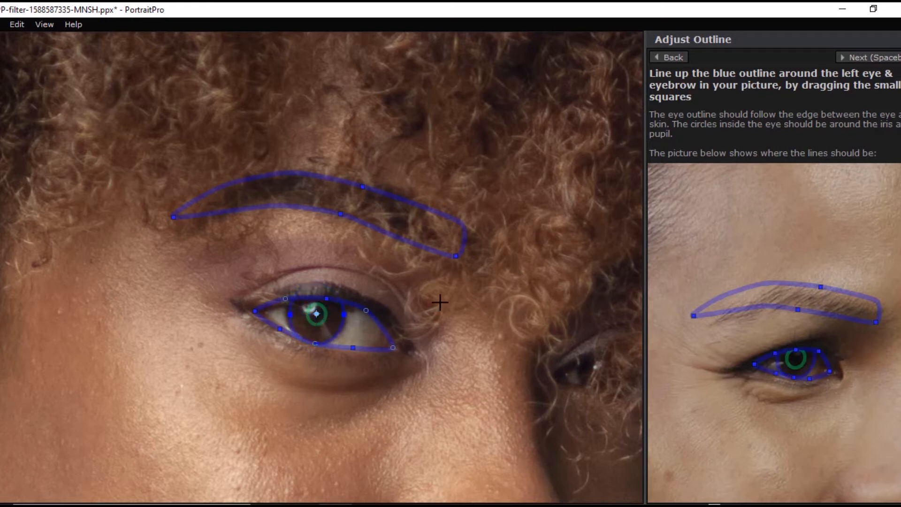
key("space")
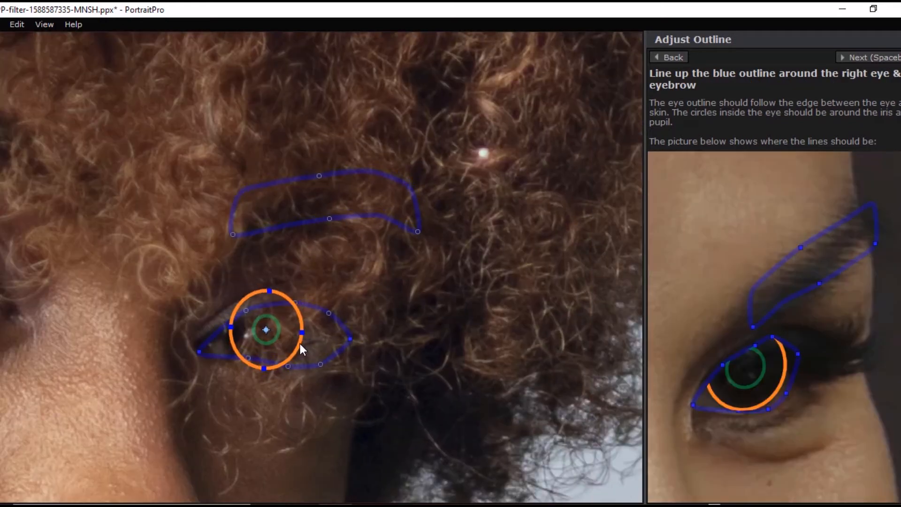
Accept the suggested outlines for the right eye and eyebrow, the mouth and nose, and the whole face
key("space")
left_click(500, 209)
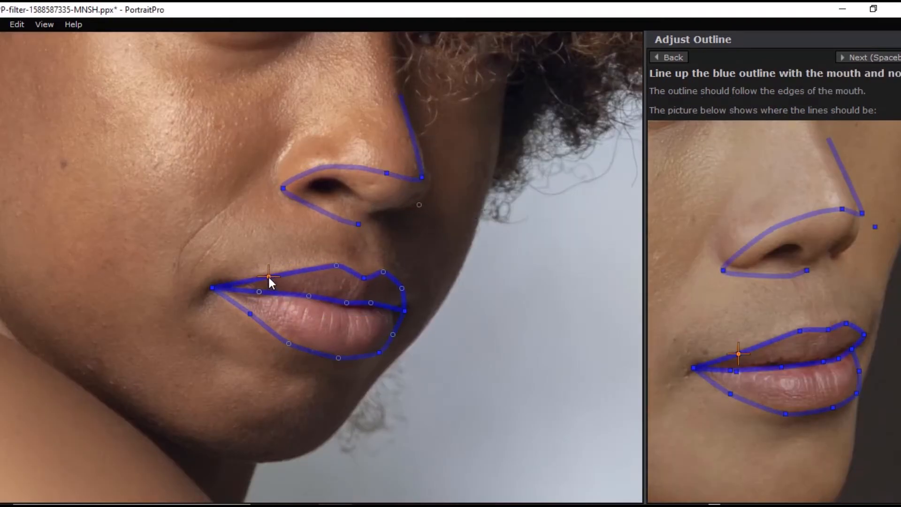
left_click(875, 57)
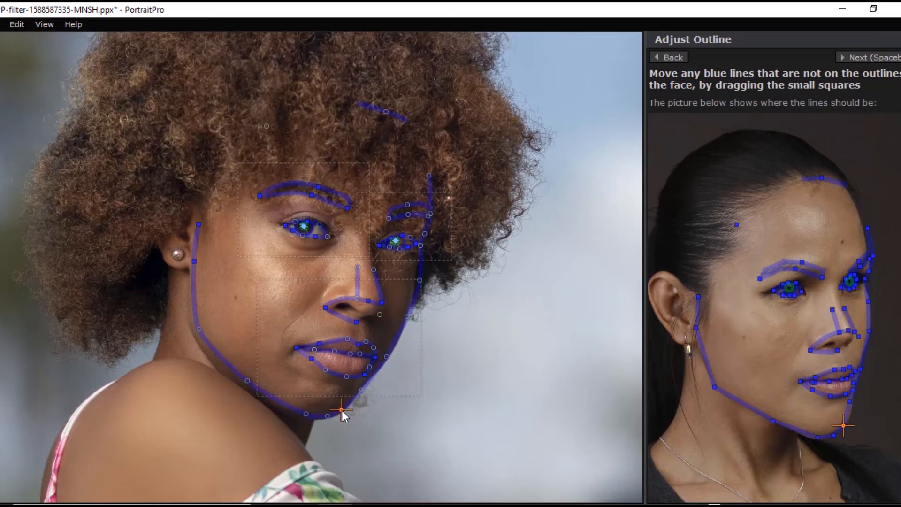
key("space")
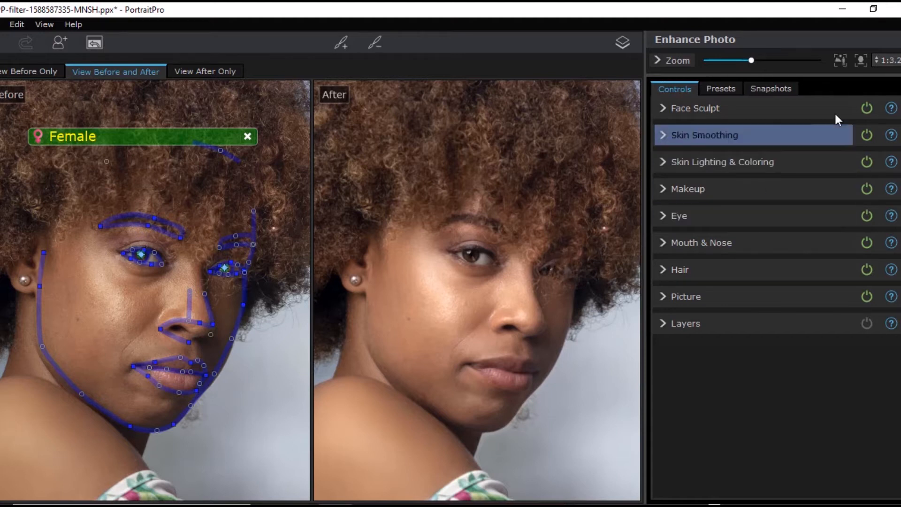
Set Expressions to 36 in the Face Sculpt controls, dismissing the outline tip
left_click(867, 108)
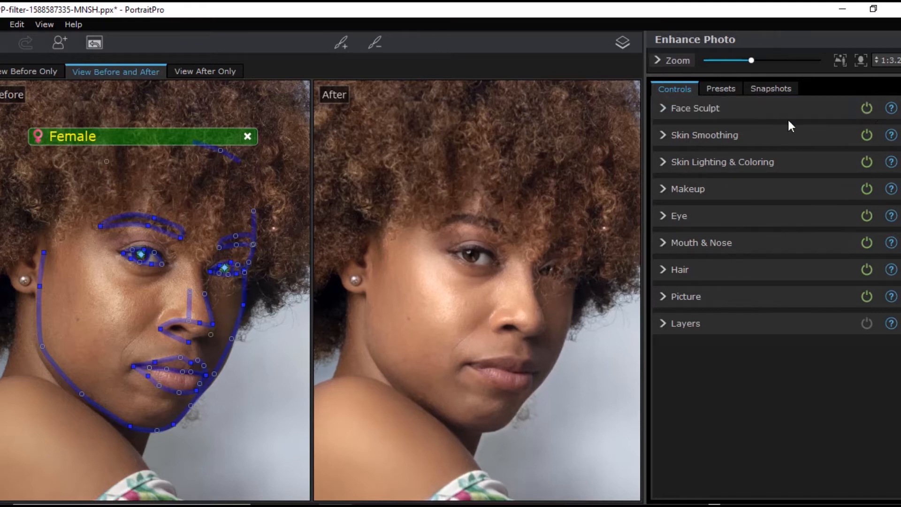
left_click(663, 108)
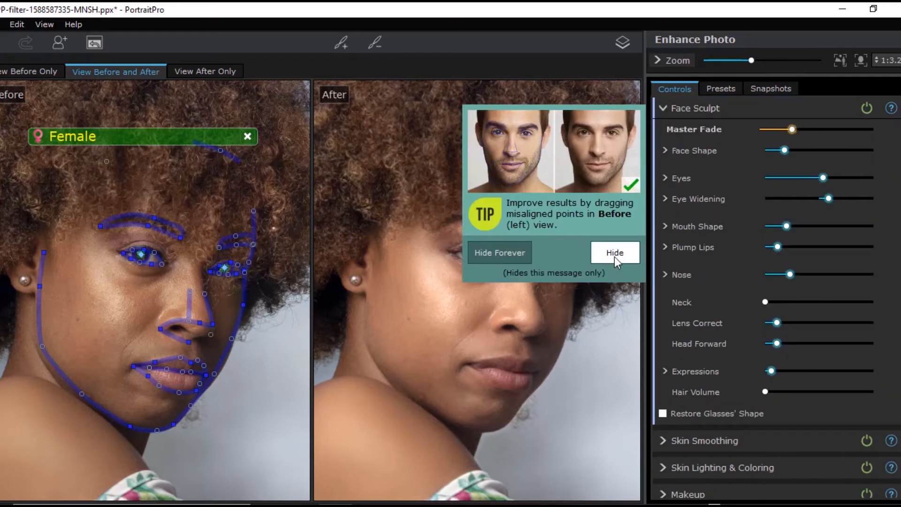
left_click(613, 254)
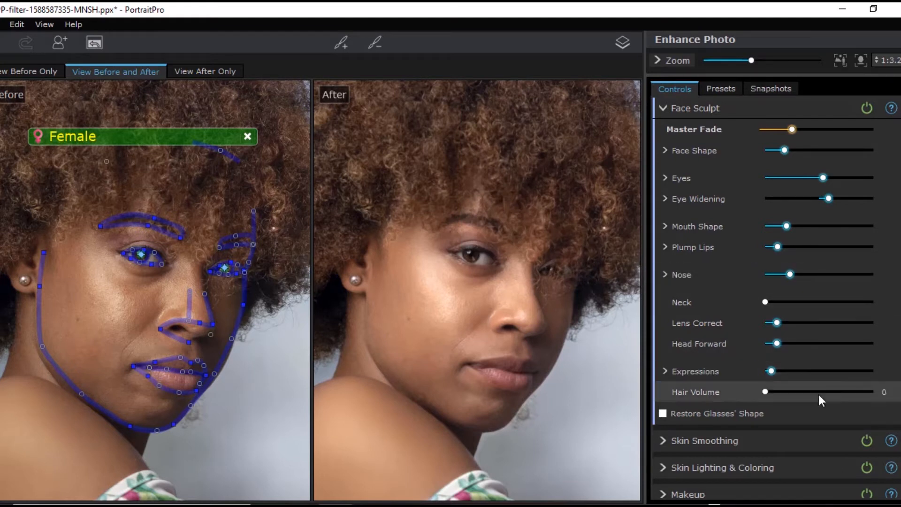
left_click(771, 373)
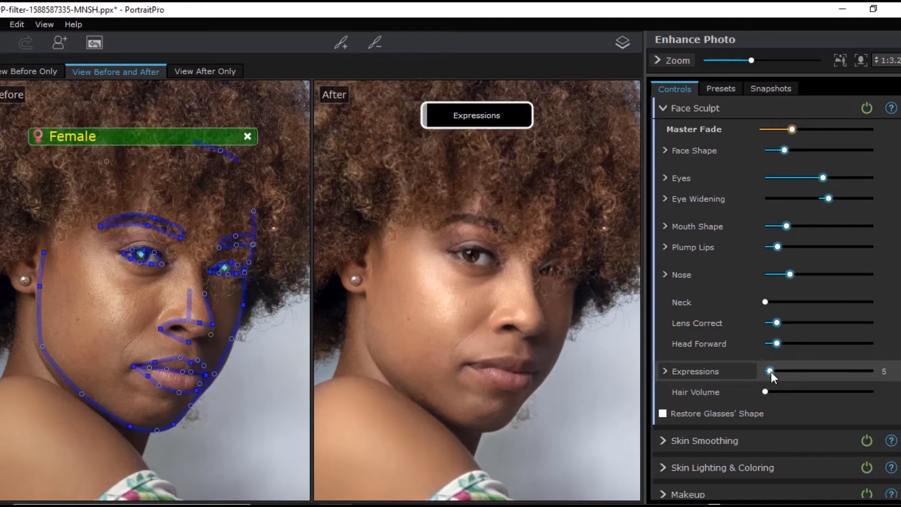
left_click_drag(770, 372, 805, 371)
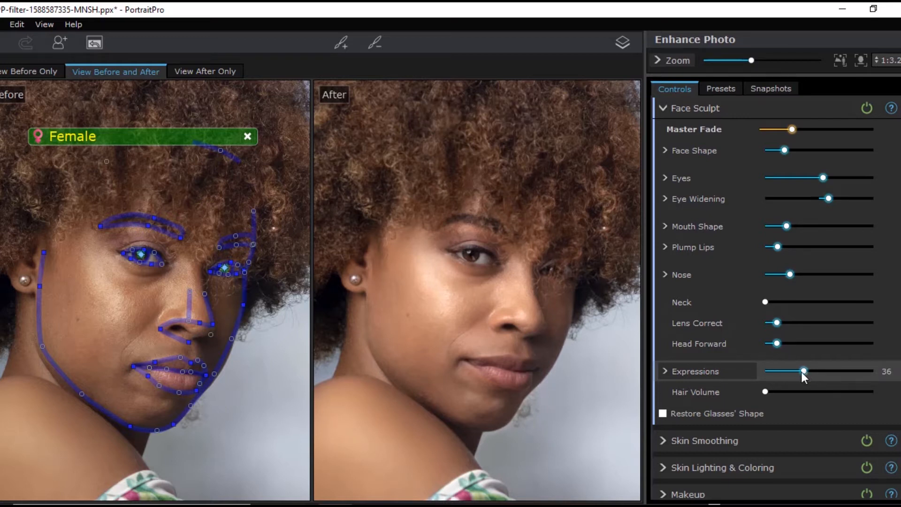
Set the Face Sculpt Neck value to 20 and collapse the Face Sculpt controls
left_click(767, 301)
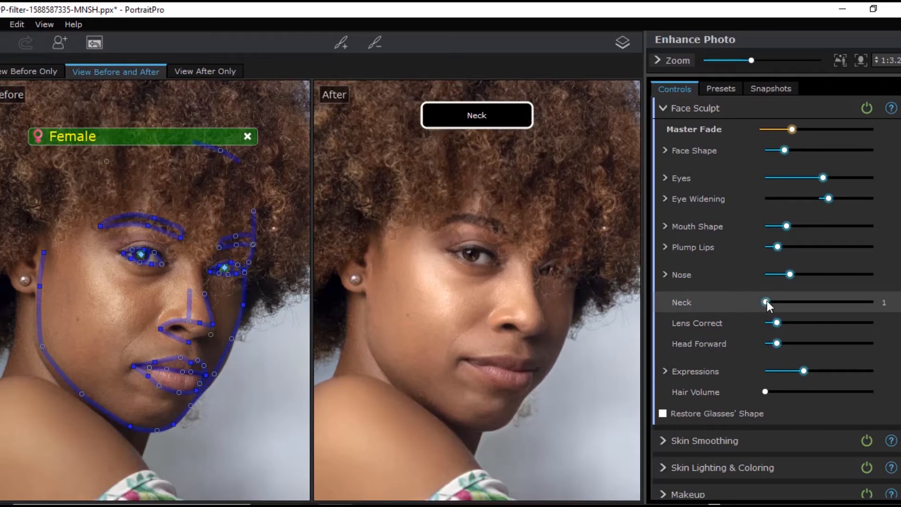
left_click_drag(767, 301, 787, 302)
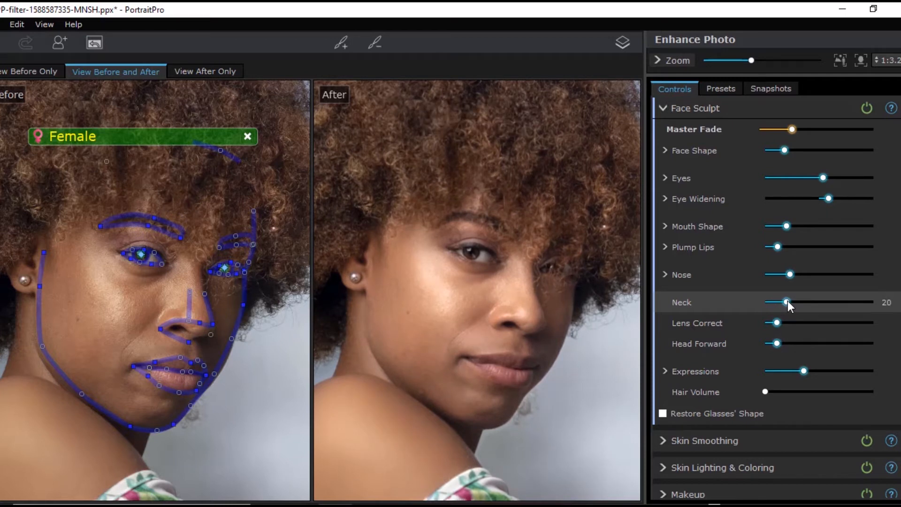
scroll(553, 306, "down", 2)
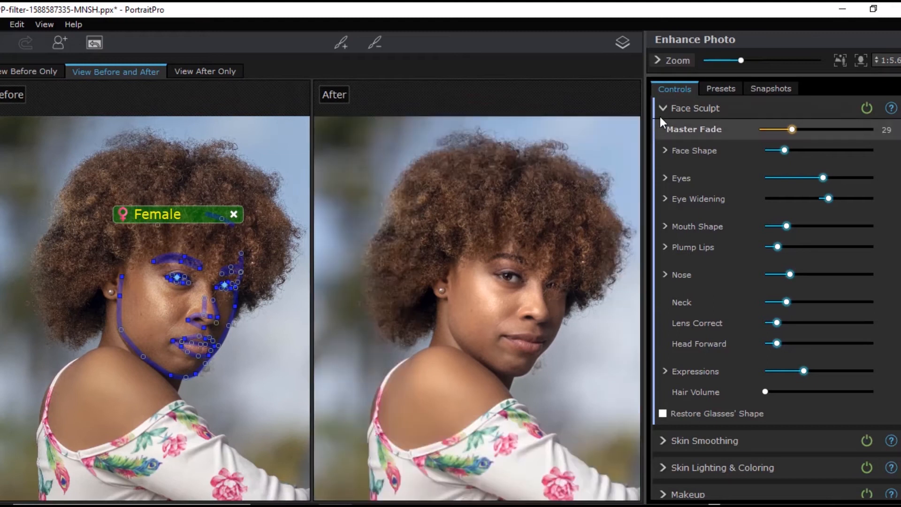
left_click(664, 108)
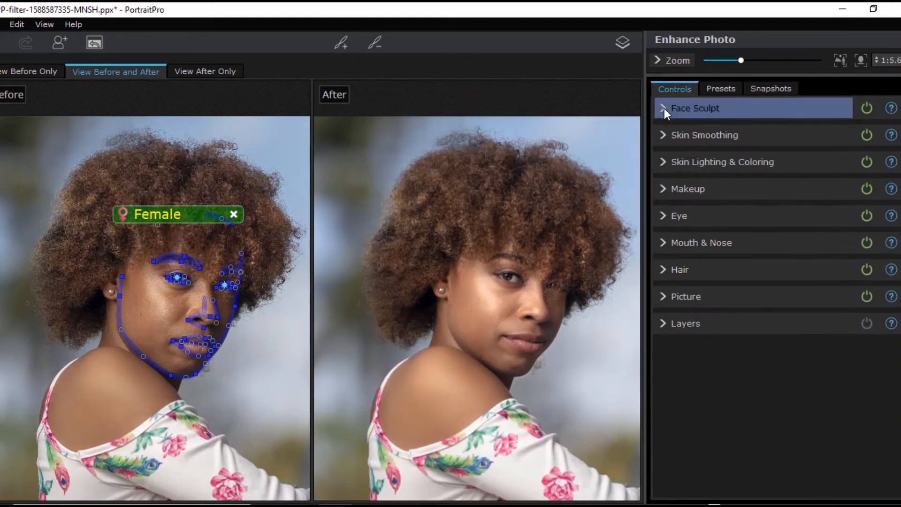
In the Skin Smoothing controls, set Remove Pores to 66 and Imperfections to 57
left_click(666, 134)
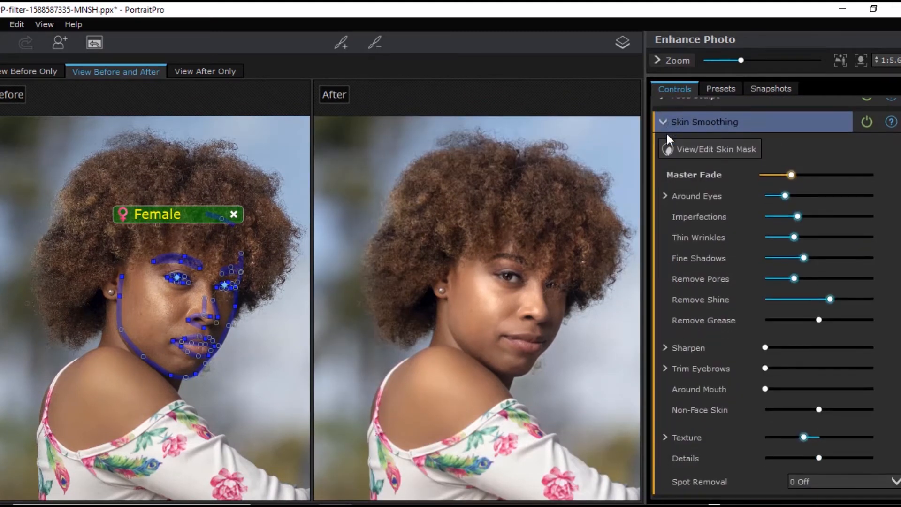
scroll(537, 262, "up", 5)
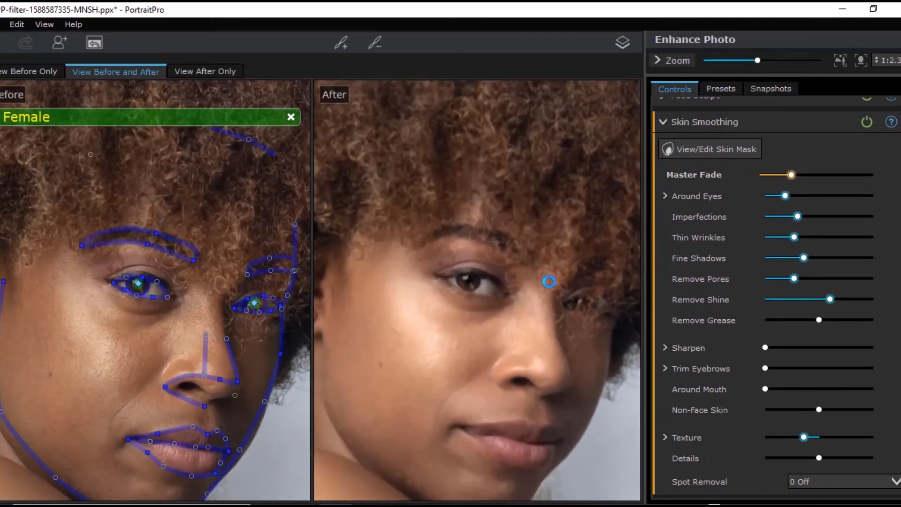
scroll(517, 343, "up", 2)
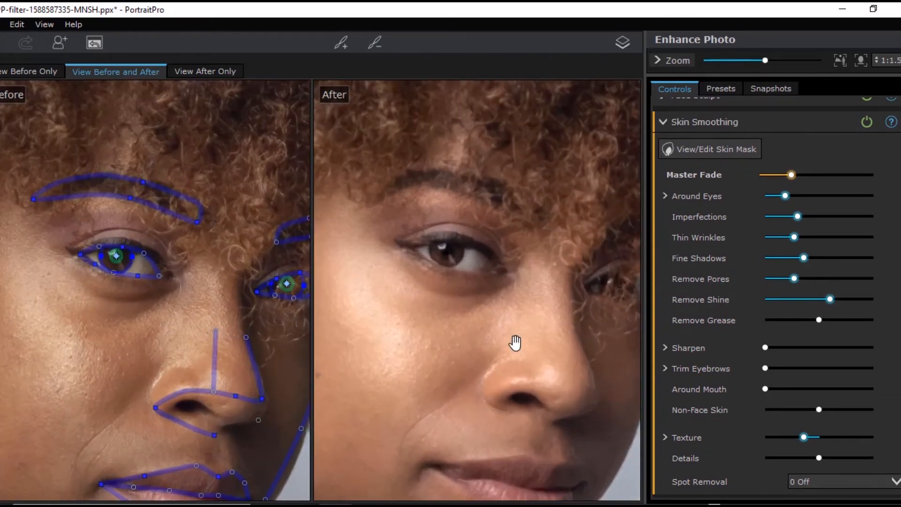
scroll(519, 344, "down", 1)
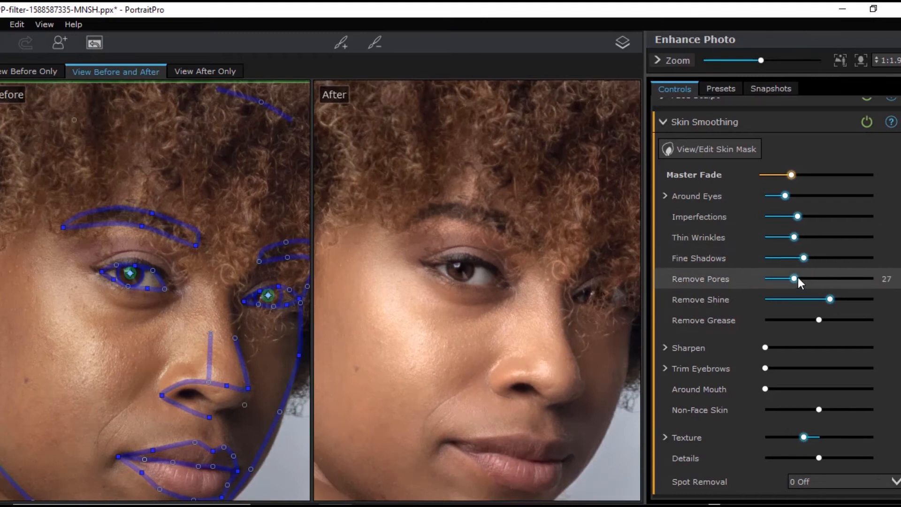
left_click_drag(796, 277, 837, 280)
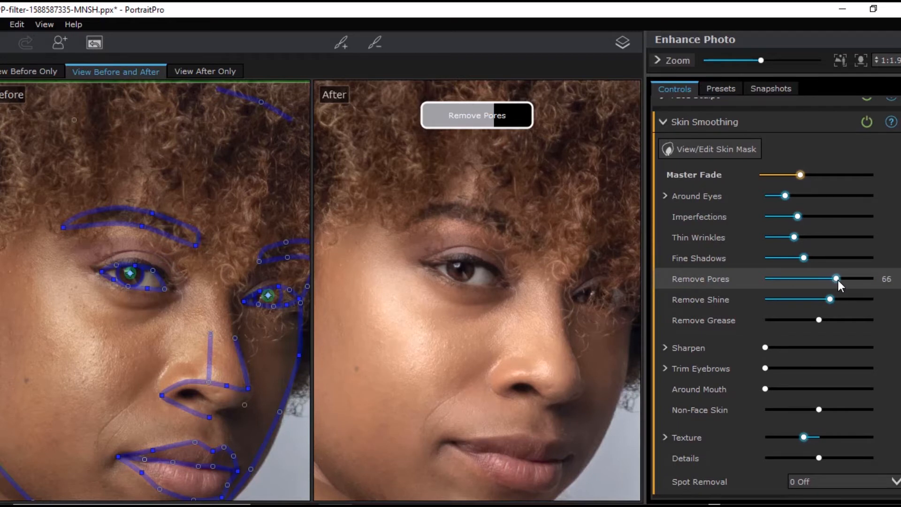
left_click_drag(798, 217, 827, 219)
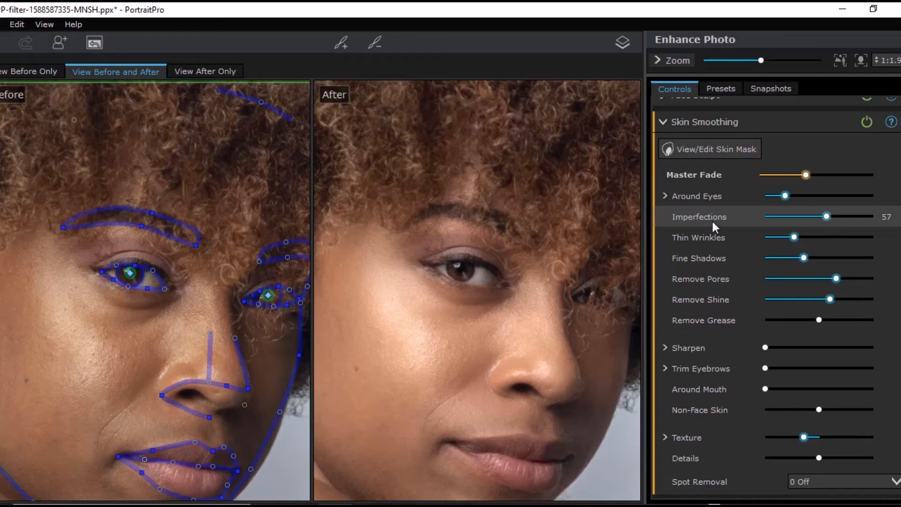
Raise Smooth Eye Bags under Around Eyes to about two thirds and Fine Shadows to about halfway
left_click(666, 199)
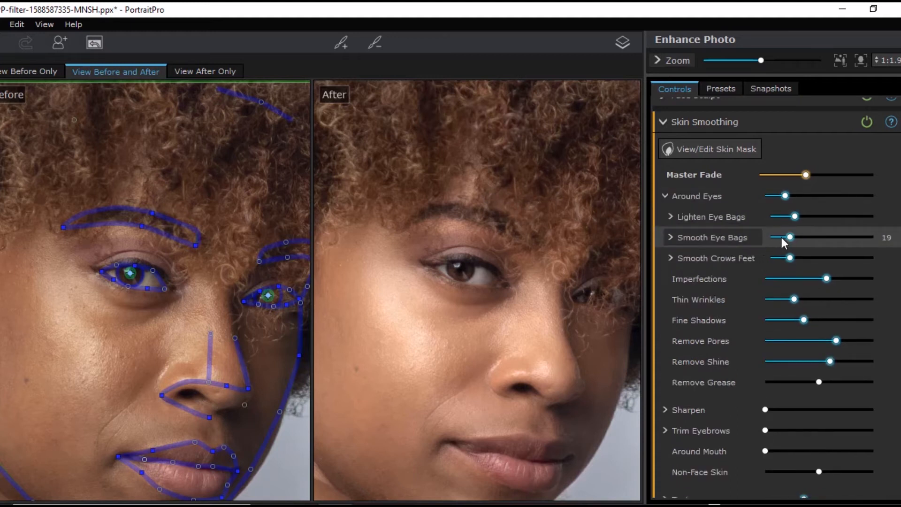
left_click_drag(788, 238, 841, 239)
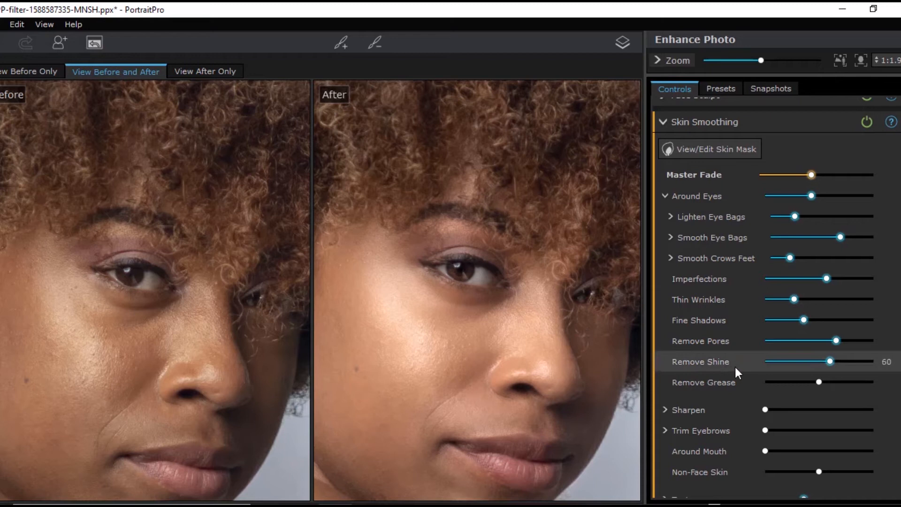
left_click_drag(805, 321, 820, 319)
scroll(583, 311, "down", 2)
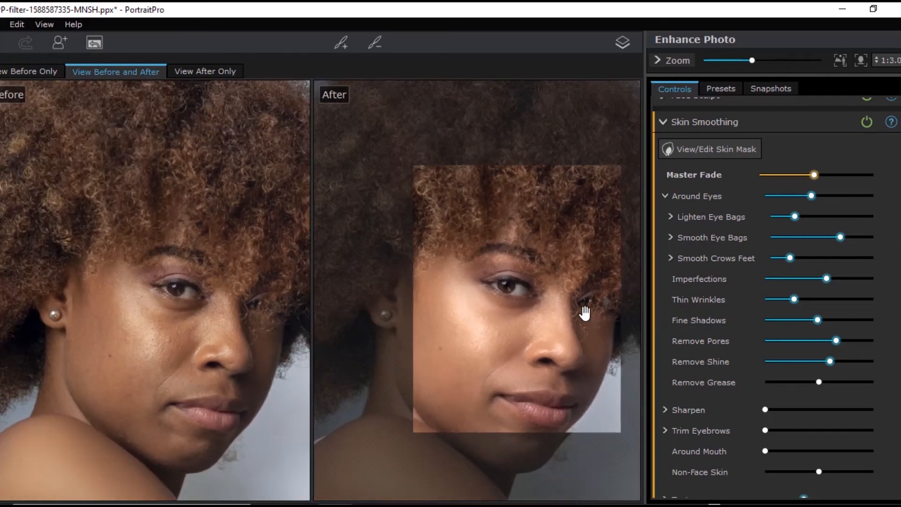
scroll(572, 315, "down", 1)
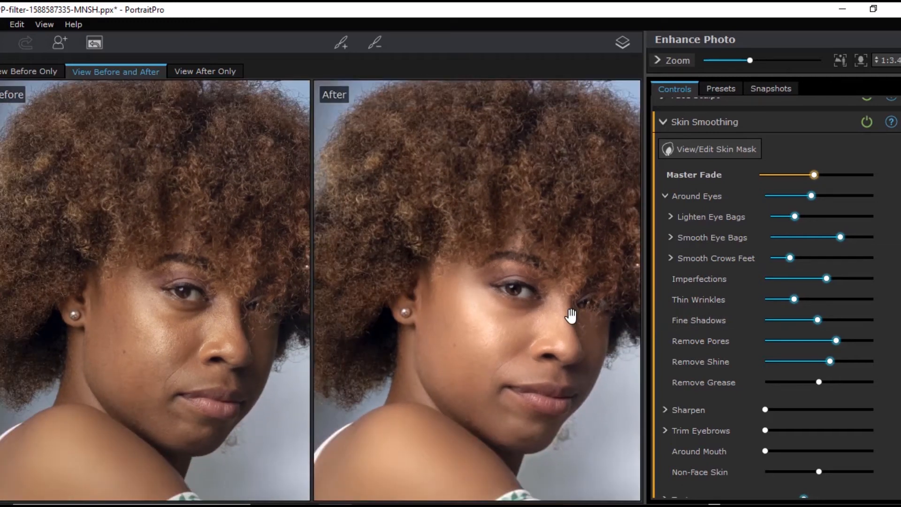
Slightly raise Brighten Iris and Master Fade in the Eye controls, and collapse the Eye section
left_click(666, 121)
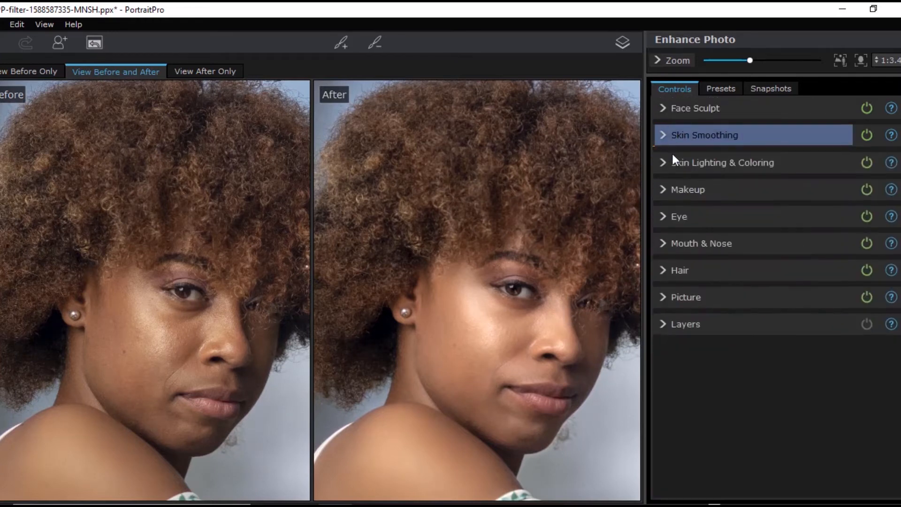
left_click(666, 215)
scroll(576, 292, "up", 3)
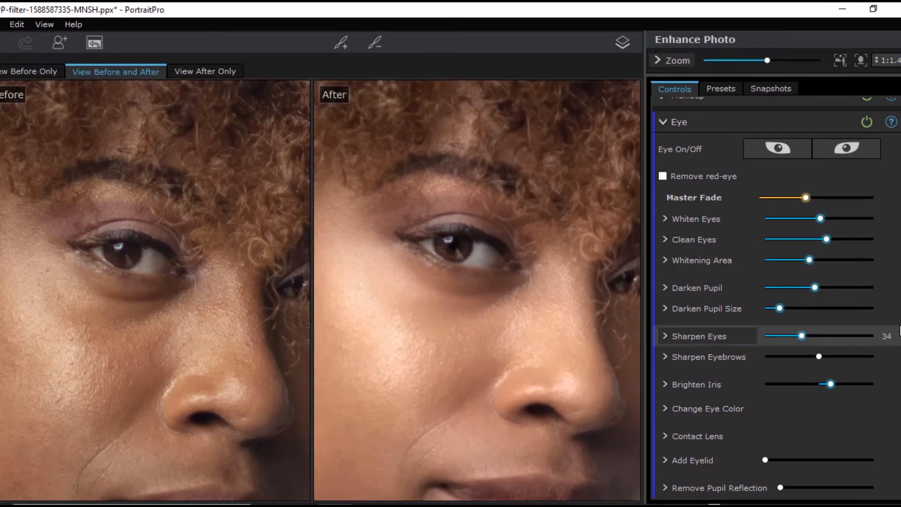
scroll(774, 296, "down", 3)
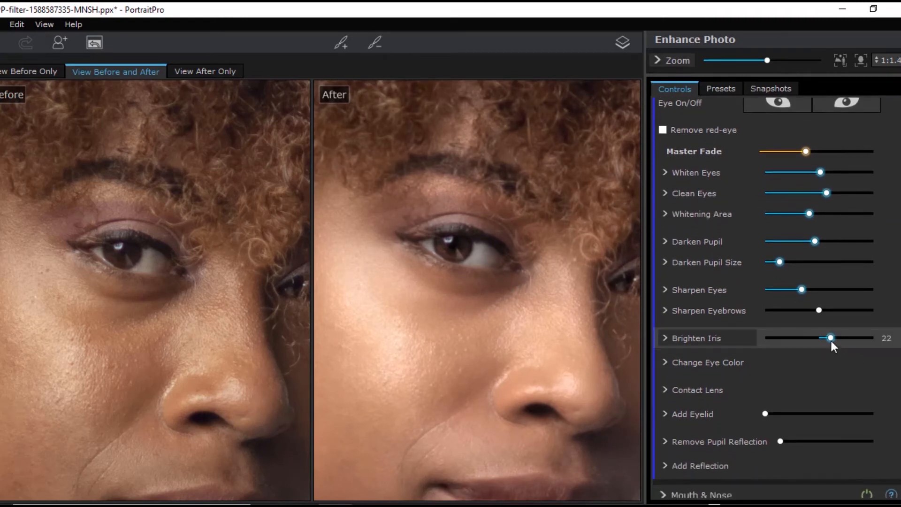
left_click(830, 339)
left_click_drag(830, 339, 841, 339)
scroll(589, 319, "down", 5)
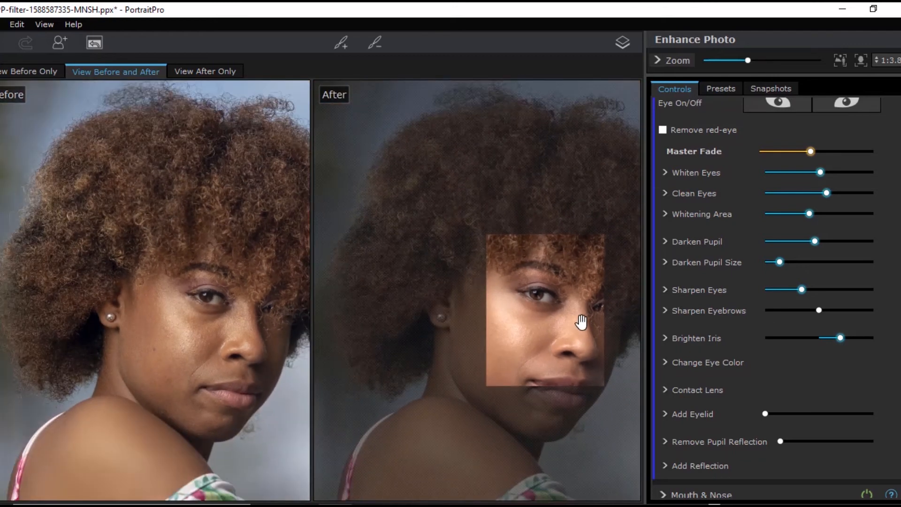
scroll(573, 326, "down", 1)
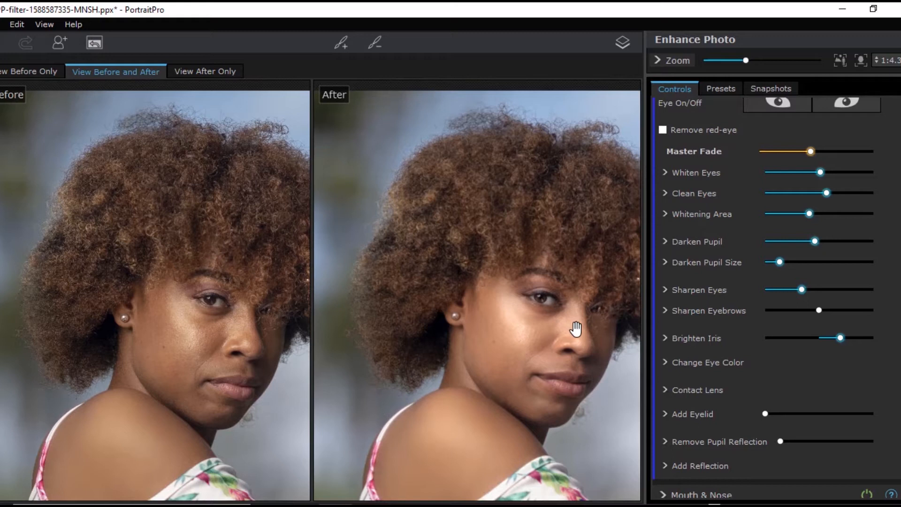
scroll(826, 234, "up", 3)
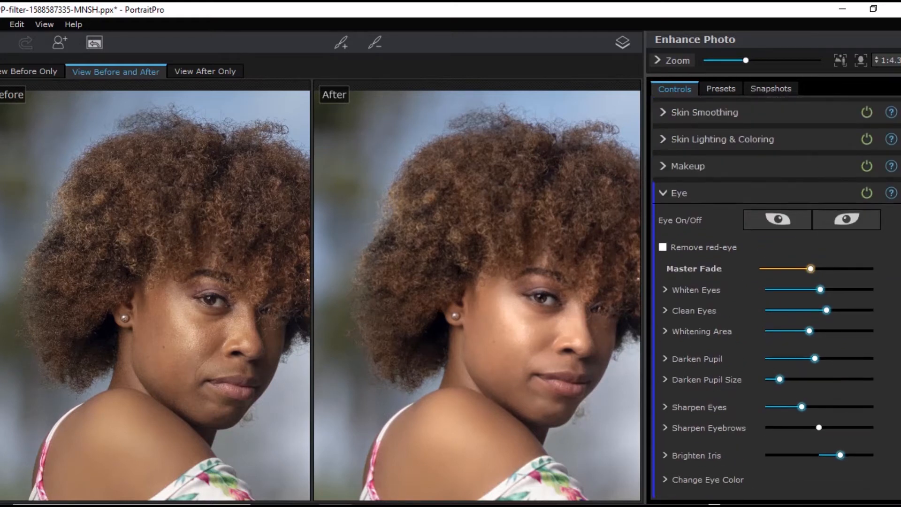
left_click(663, 192)
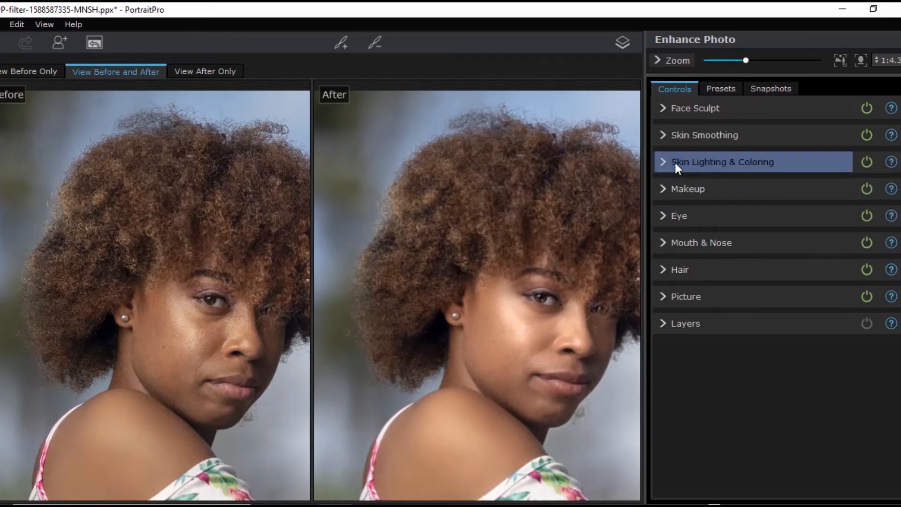
Open the Skin Lighting & Coloring controls and examine the lighting, shadow and Skin Color settings against the portrait
left_click(664, 161)
scroll(774, 211, "down", 2)
scroll(742, 379, "down", 4)
left_click(674, 367)
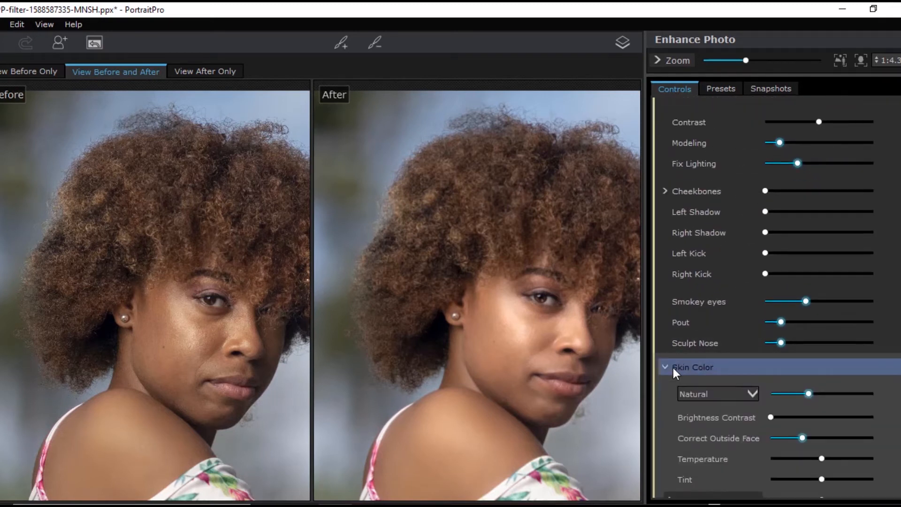
left_click(665, 343)
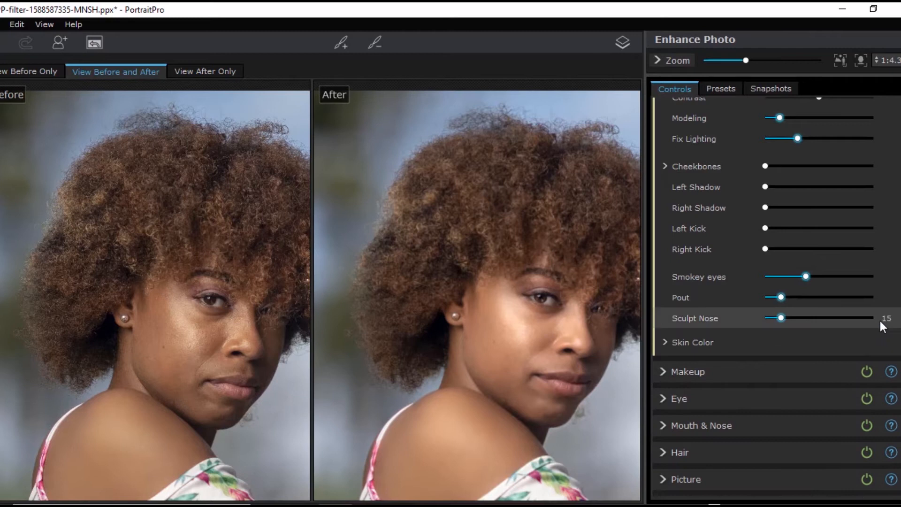
scroll(878, 324, "up", 3)
scroll(752, 288, "up", 1)
left_click_drag(560, 426, 523, 414)
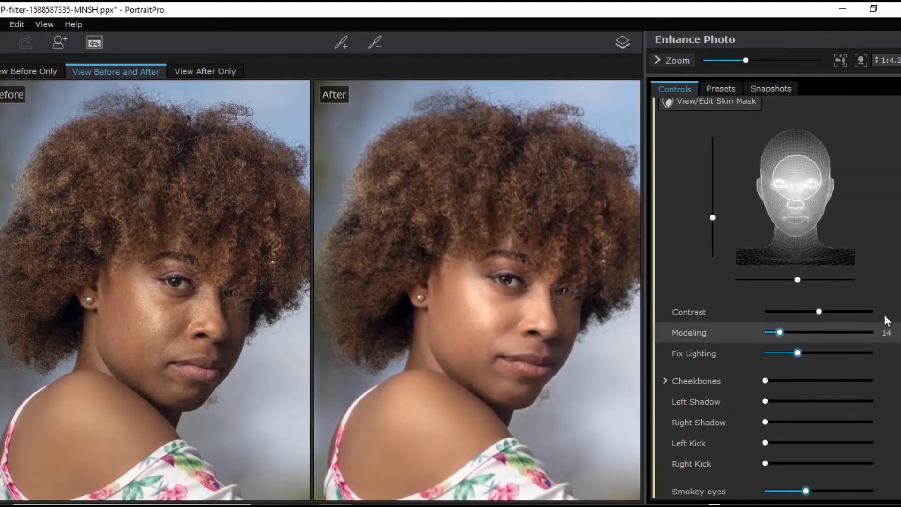
Move the light source to the upper-left forehead of the lighting head model and set Contrast to 50
scroll(777, 297, "up", 1)
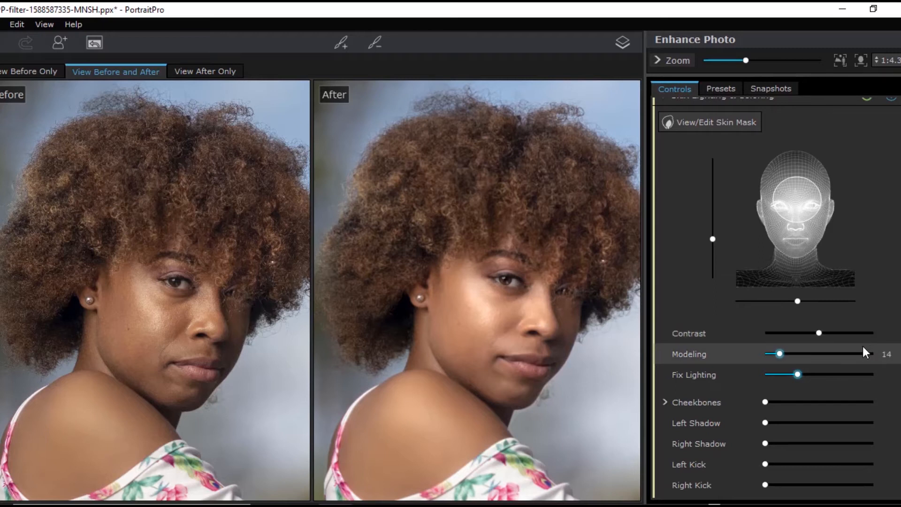
left_click_drag(819, 229, 783, 193)
left_click_drag(785, 188, 781, 177)
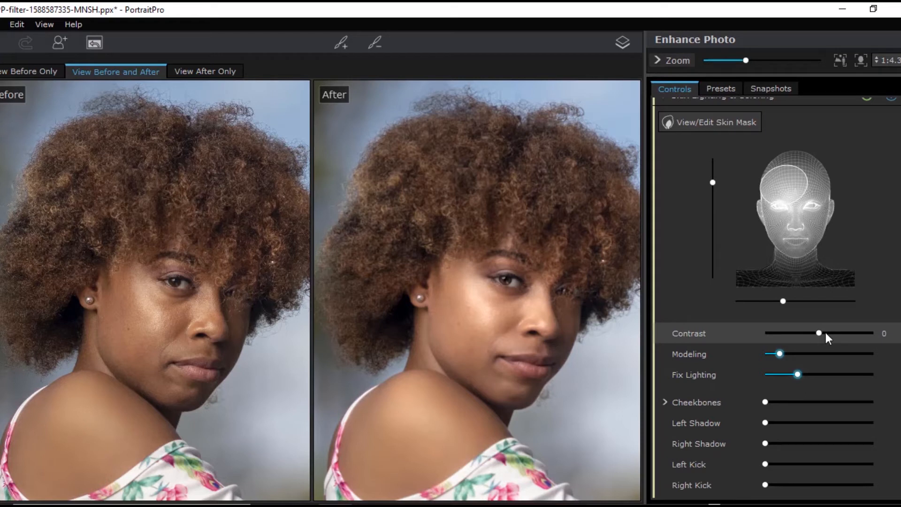
left_click_drag(821, 334, 846, 330)
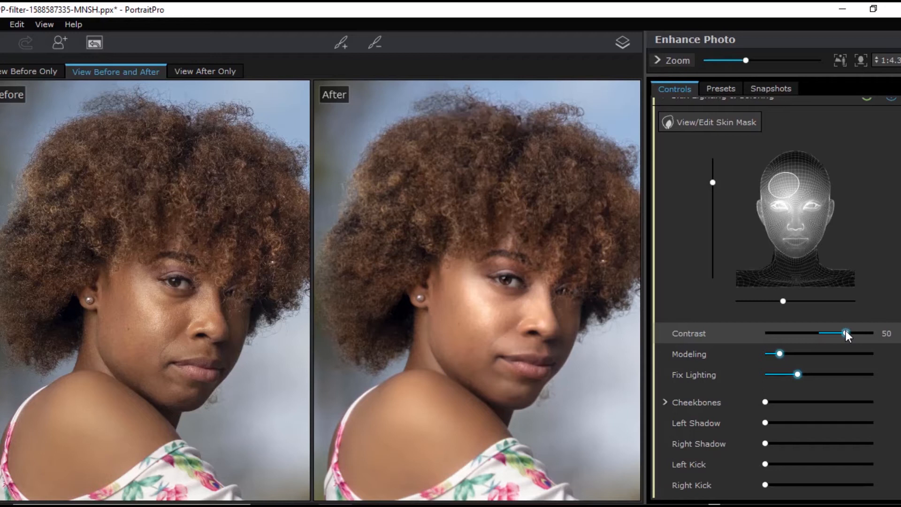
Compare the Before and After portraits at full-figure and close-up magnification to examine the retouched face and skin
scroll(716, 345, "down", 1)
scroll(527, 322, "down", 2)
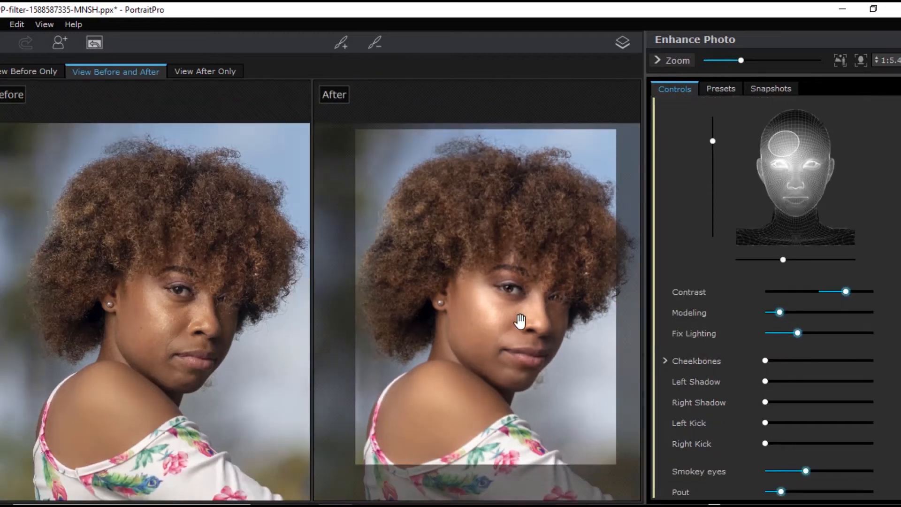
left_click_drag(535, 377, 499, 317)
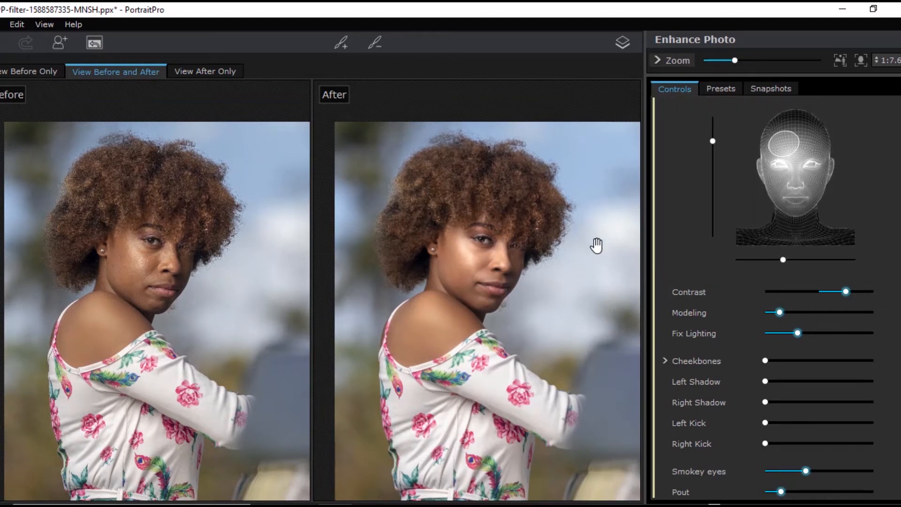
scroll(509, 255, "up", 12)
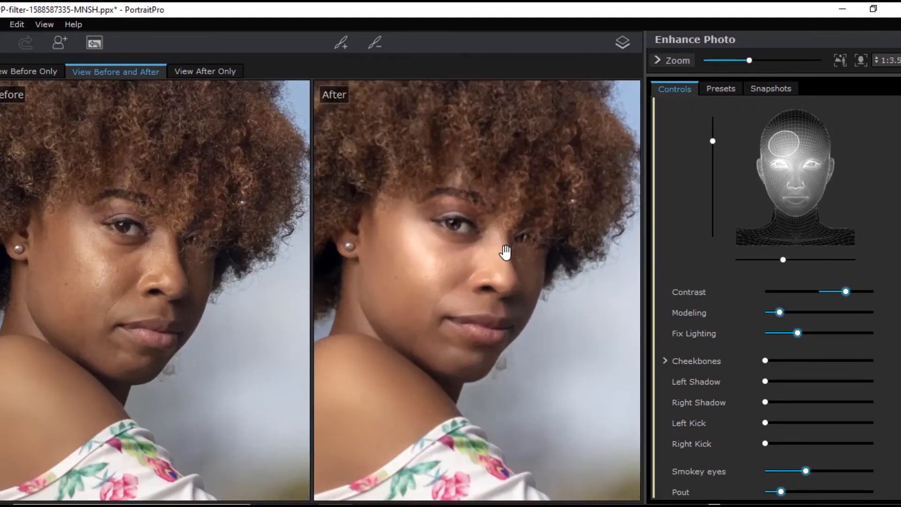
scroll(513, 256, "down", 10)
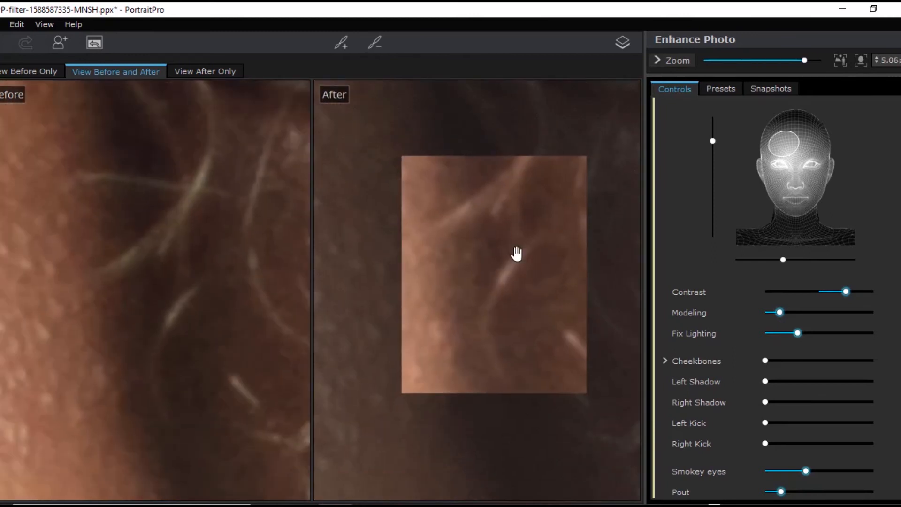
scroll(512, 257, "down", 2)
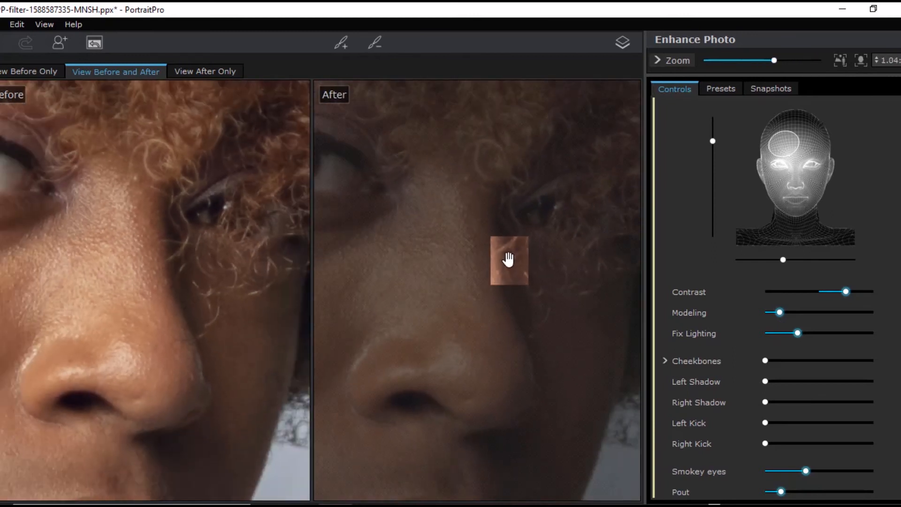
Activate the touch-up brush, bring the cheek and mouth area into view, and return the retouched image to Photoshop
left_click(341, 46)
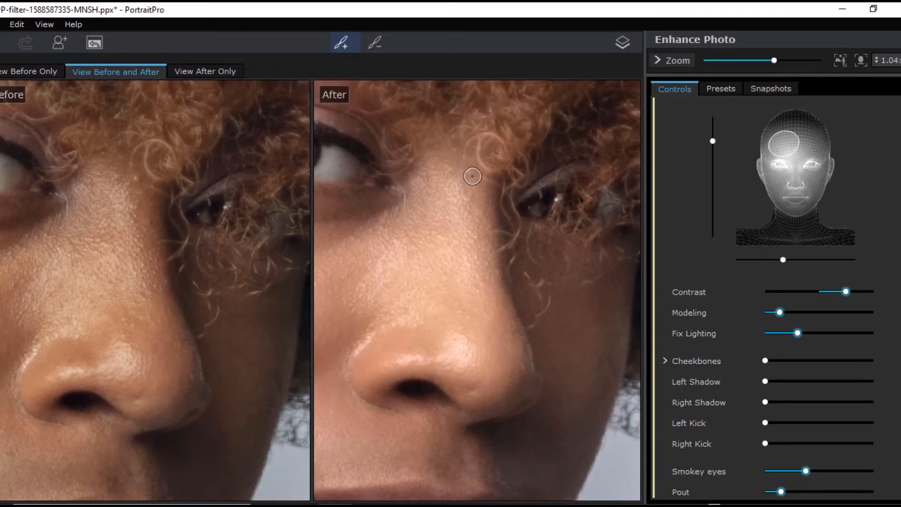
scroll(417, 325, "down", 3)
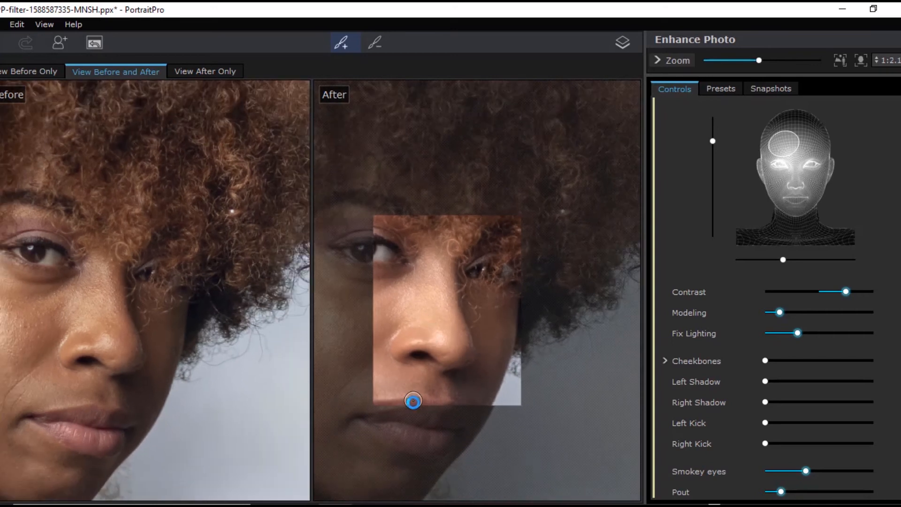
left_click_drag(399, 427, 485, 276)
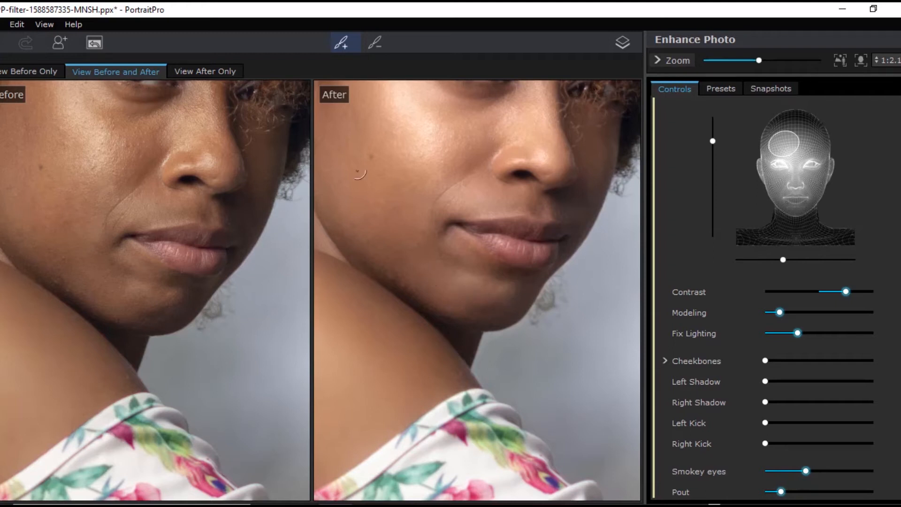
left_click(100, 46)
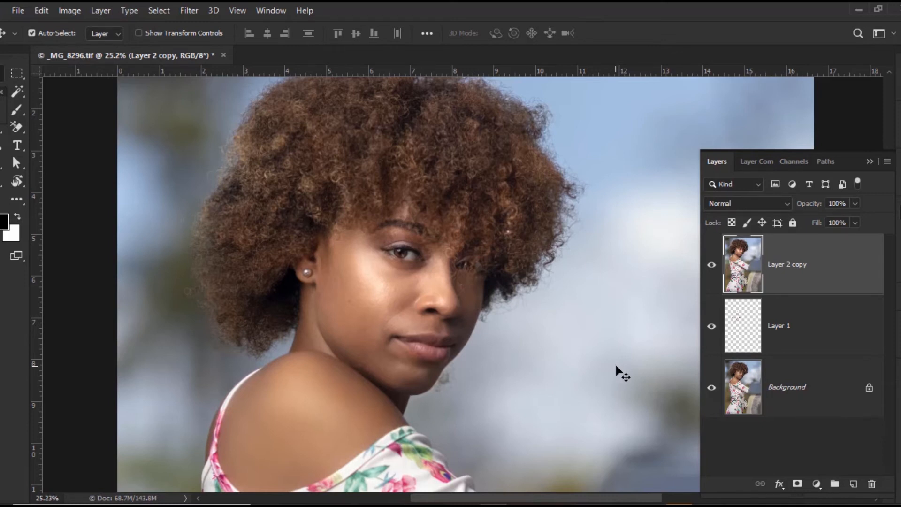
Compare the original with the retouch by repeatedly isolating the Background layer, restoring all layers at the end
left_click(712, 388, "alt")
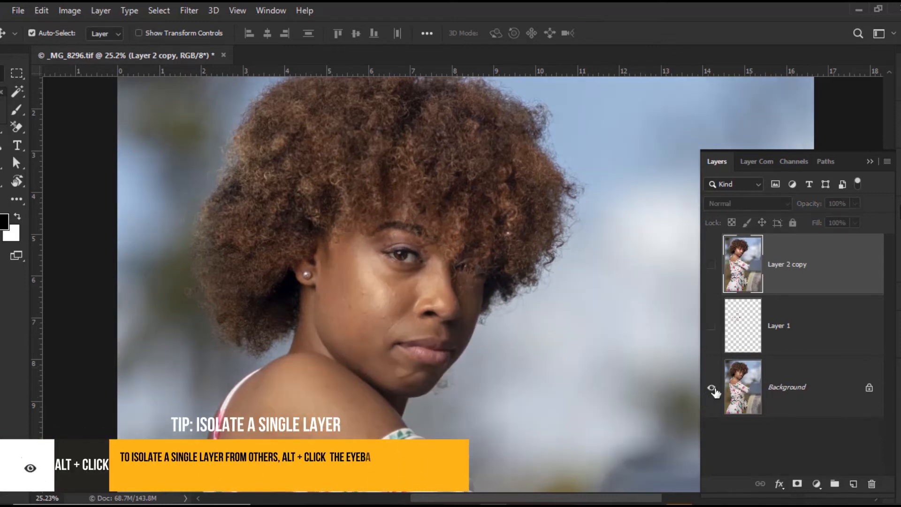
left_click(712, 388, "alt")
left_click(712, 388, "alt")
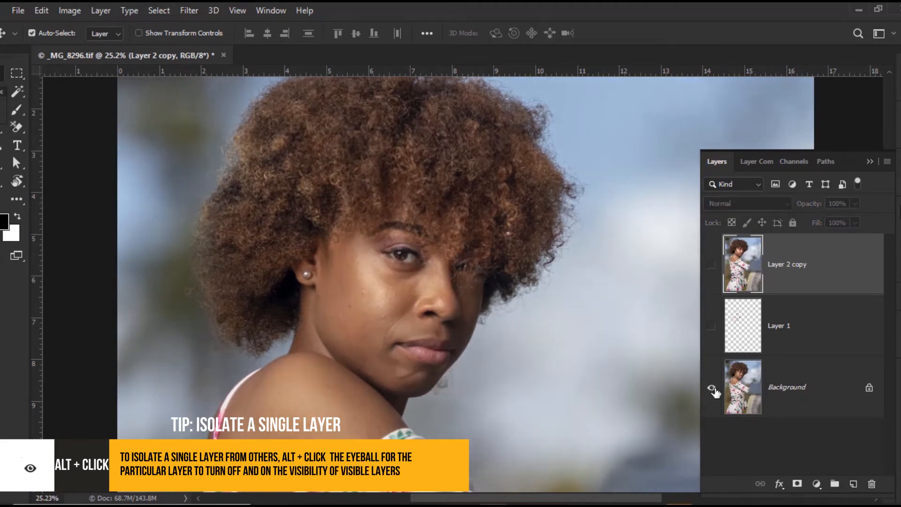
left_click(712, 387, "alt")
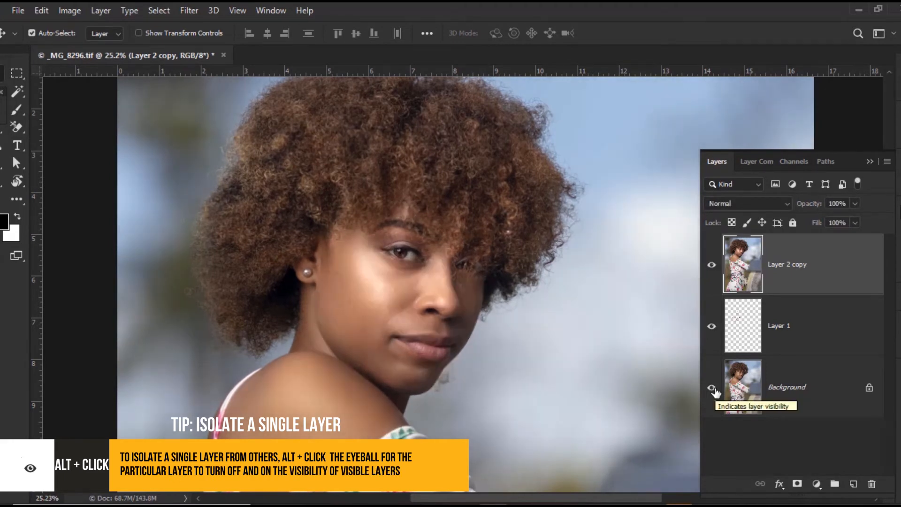
key("ctrl+minus")
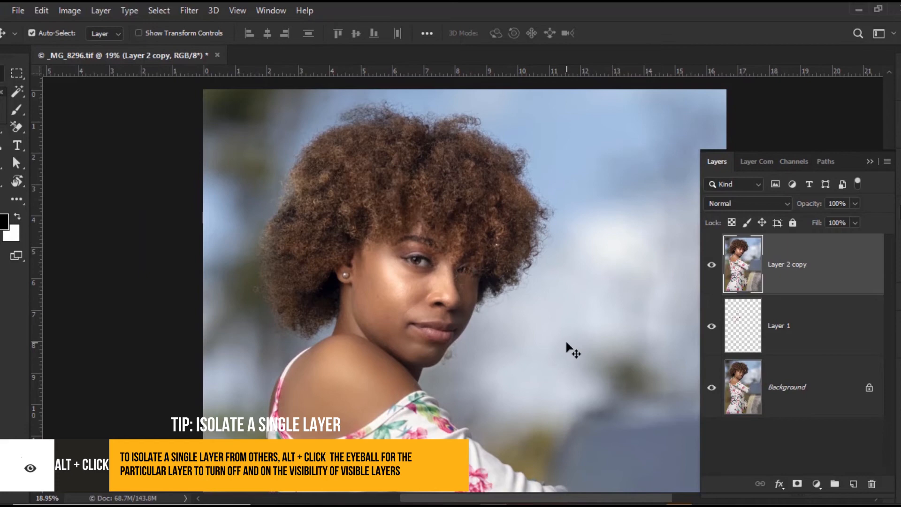
scroll(568, 352, "down", 1)
left_click_drag(547, 368, 523, 341)
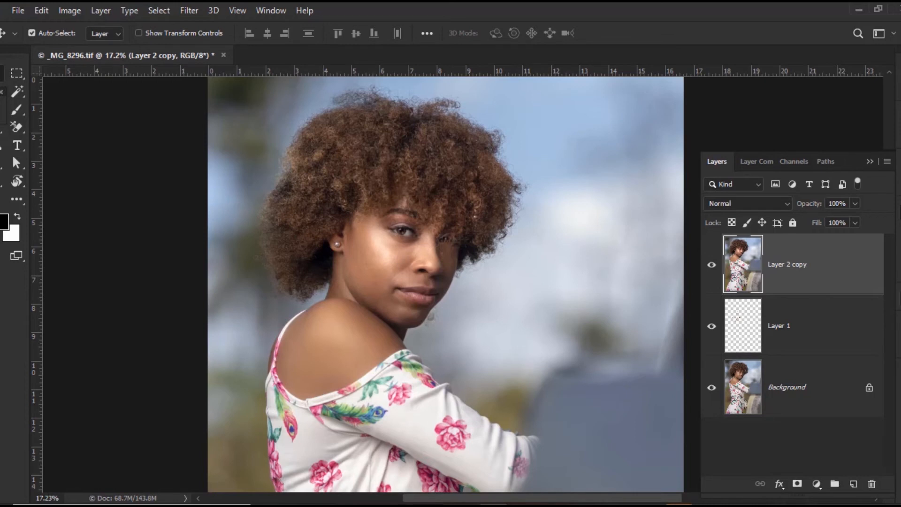
Create an action named D&B2 in the custom action set below Default Actions and start recording it
left_click(895, 316)
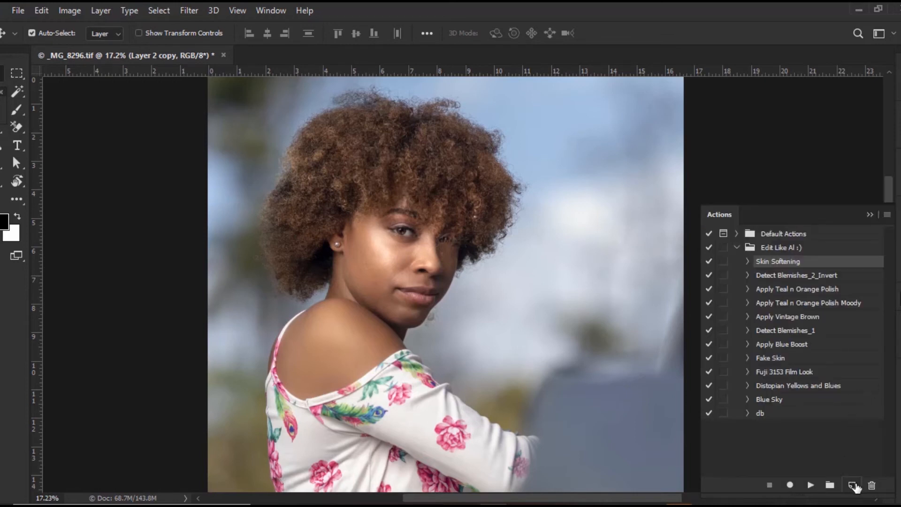
left_click(780, 248)
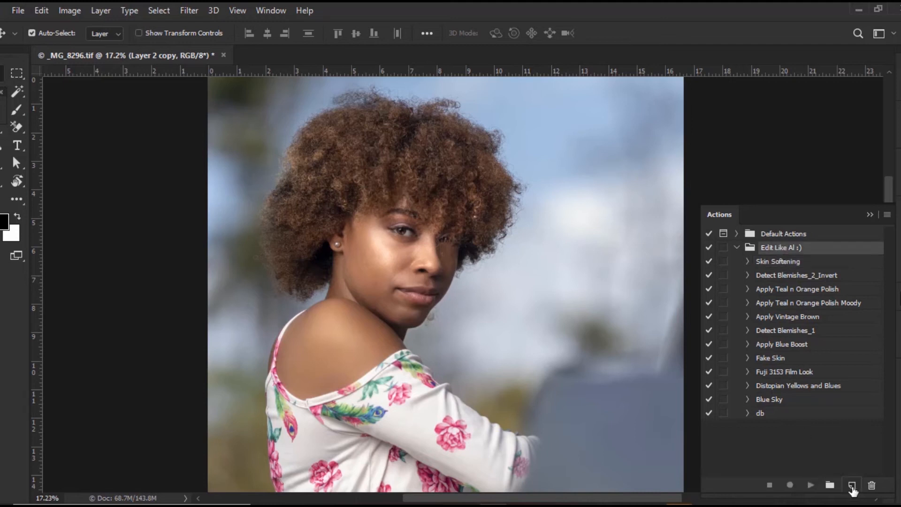
left_click(852, 486)
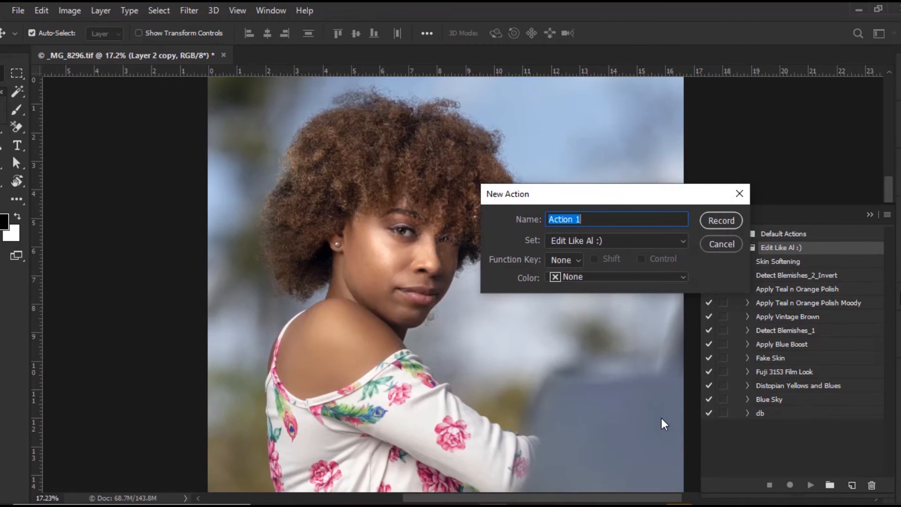
type("D")
left_click(722, 221)
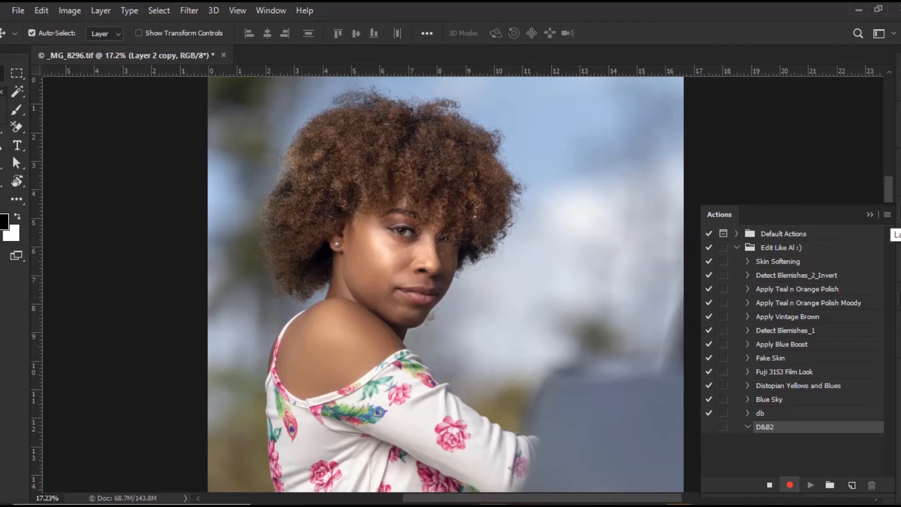
Add a layer named D&B2 above Layer 2 copy, clipped to it, in Soft Light mode and filled with 50% gray
left_click(897, 235)
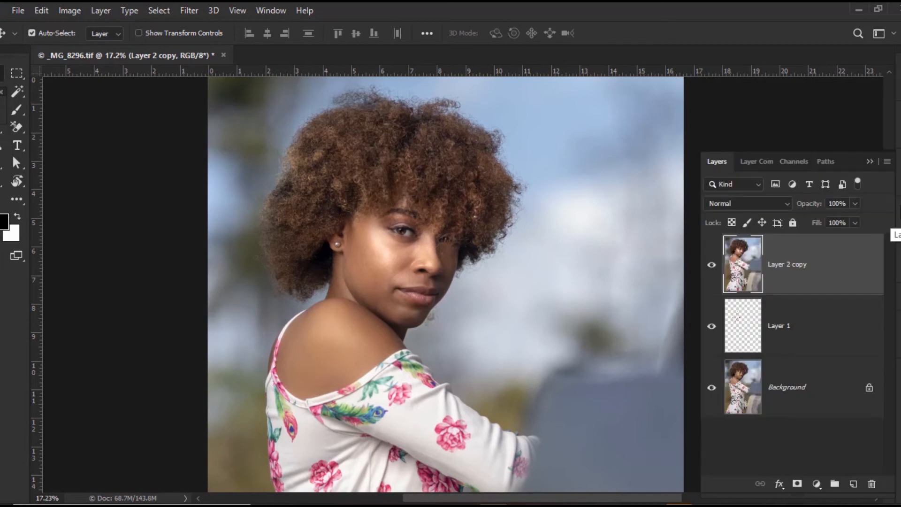
left_click(889, 162)
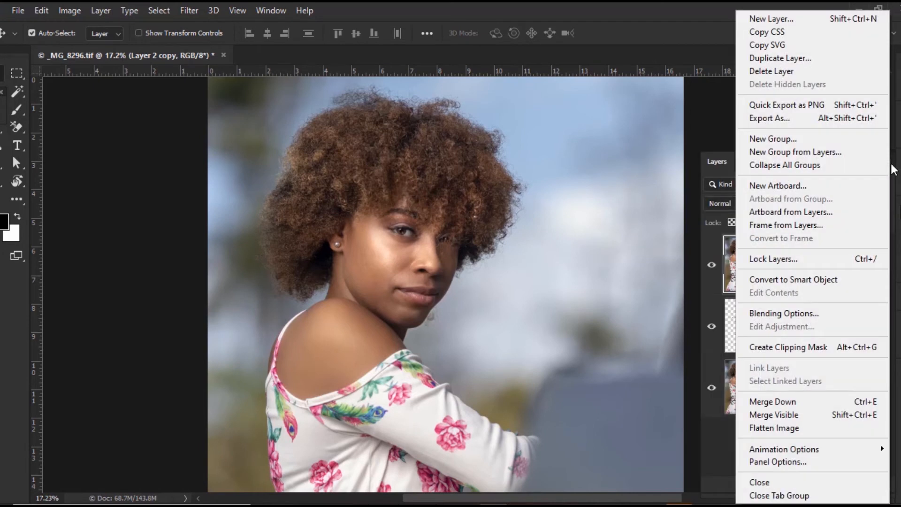
left_click(803, 22)
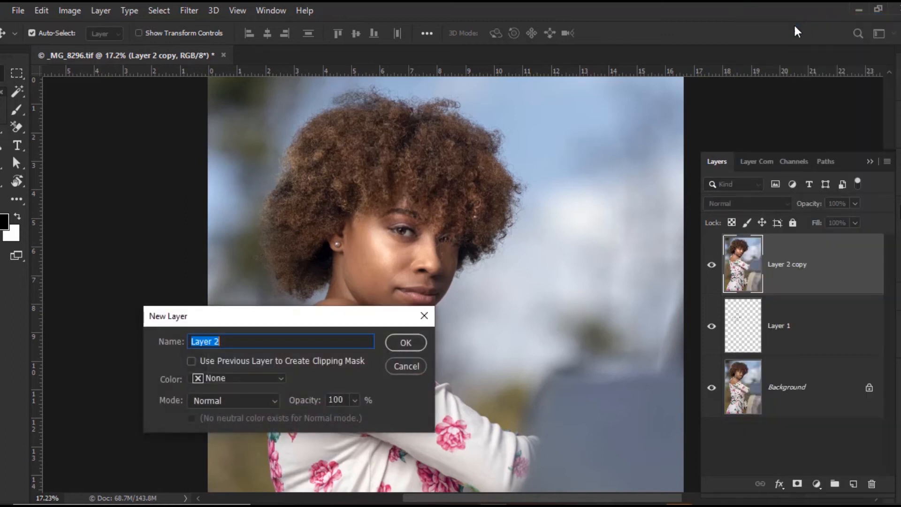
left_click_drag(299, 317, 411, 215)
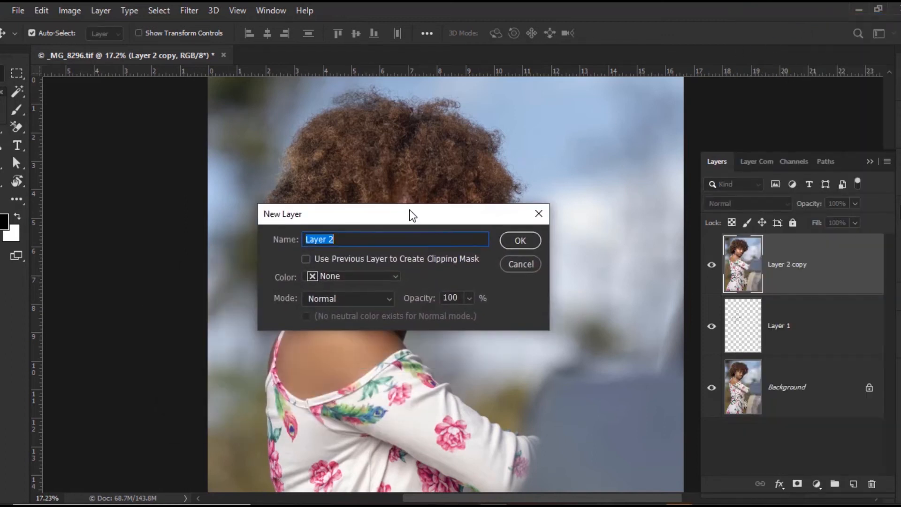
type("D&B2")
left_click(388, 301)
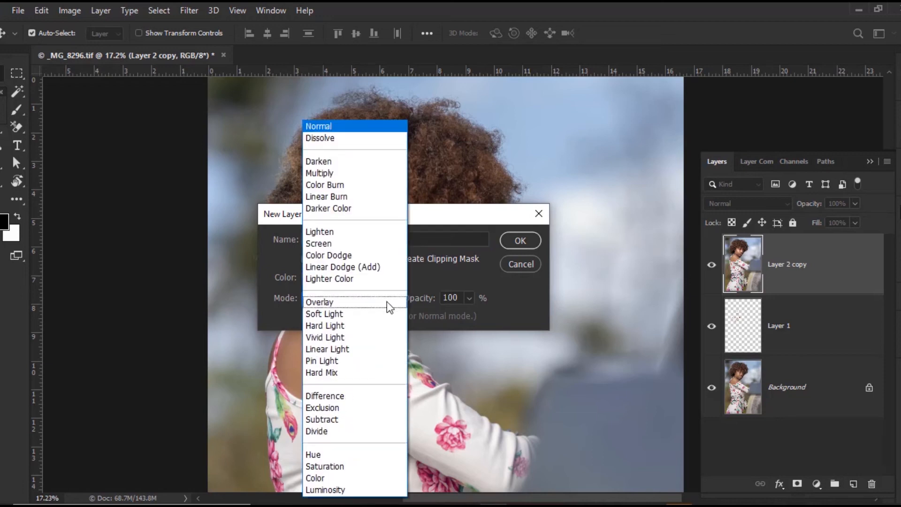
left_click(349, 316)
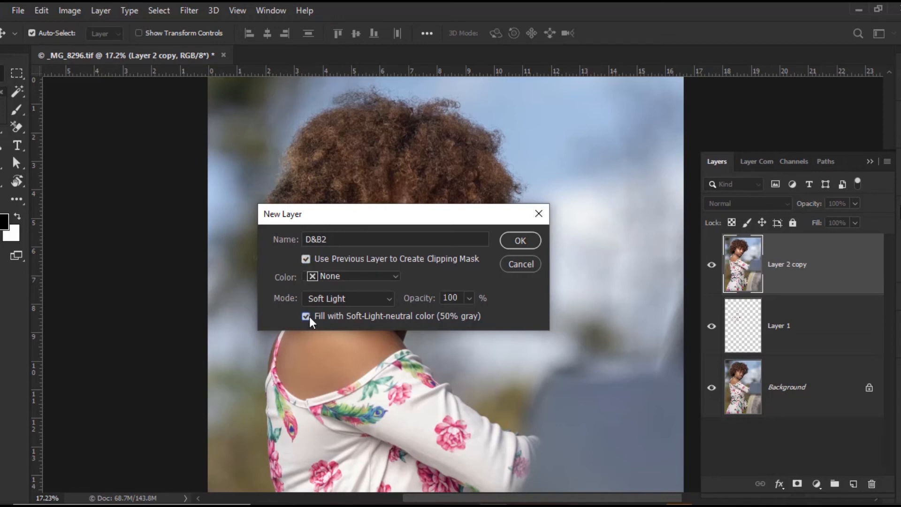
left_click(519, 240)
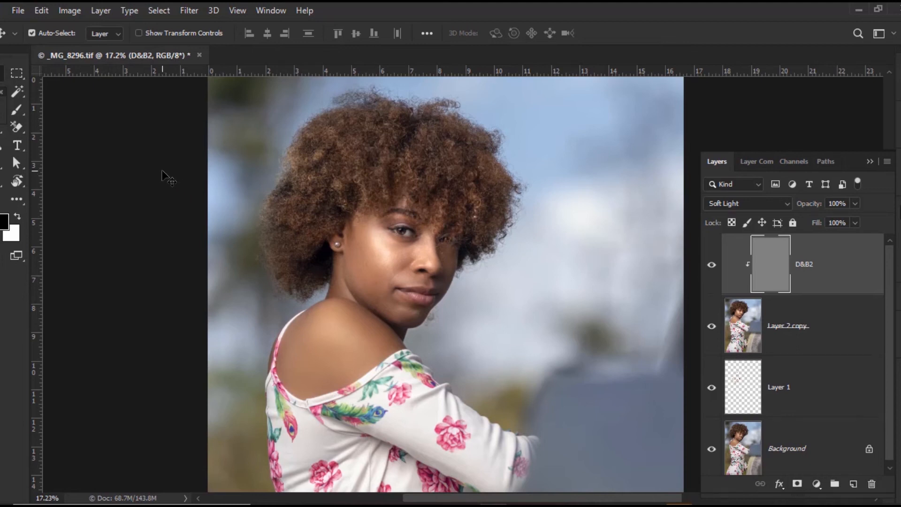
Activate the Brush tool, reset the swatches to default black and white, and set the brush opacity to 10%
key("b")
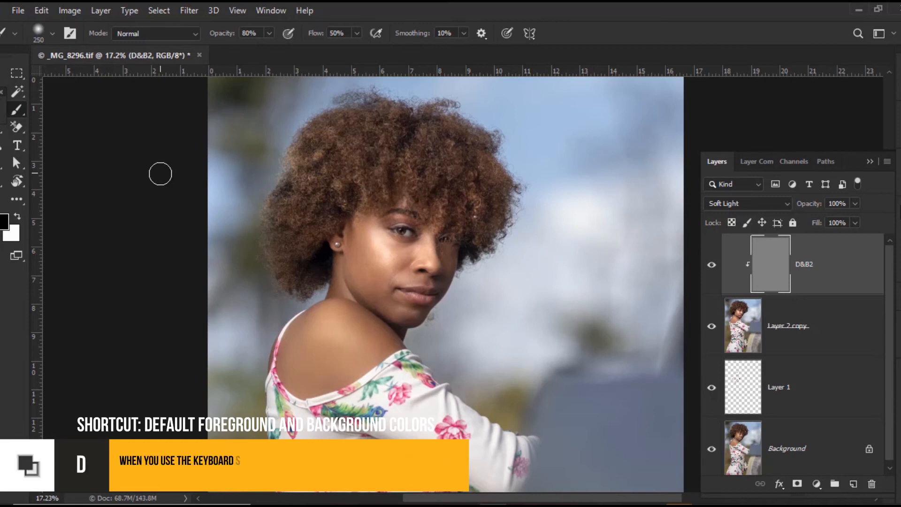
key("x")
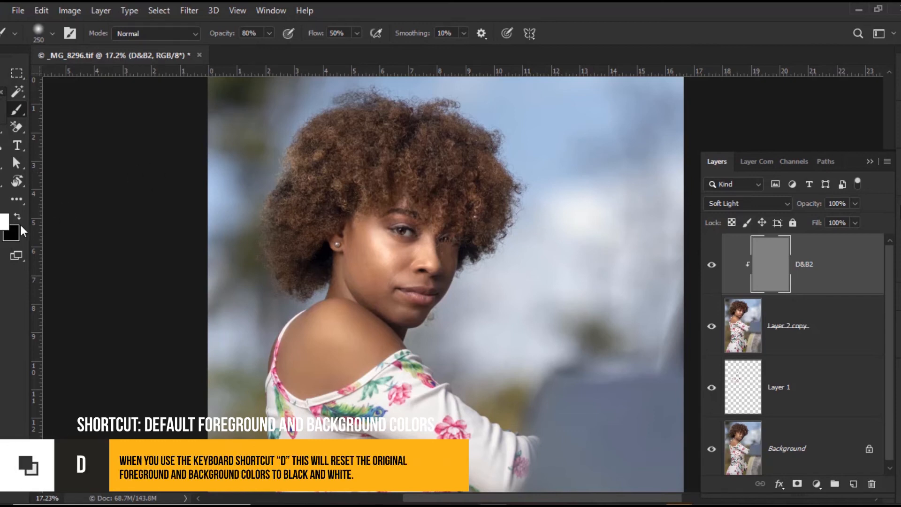
key("d")
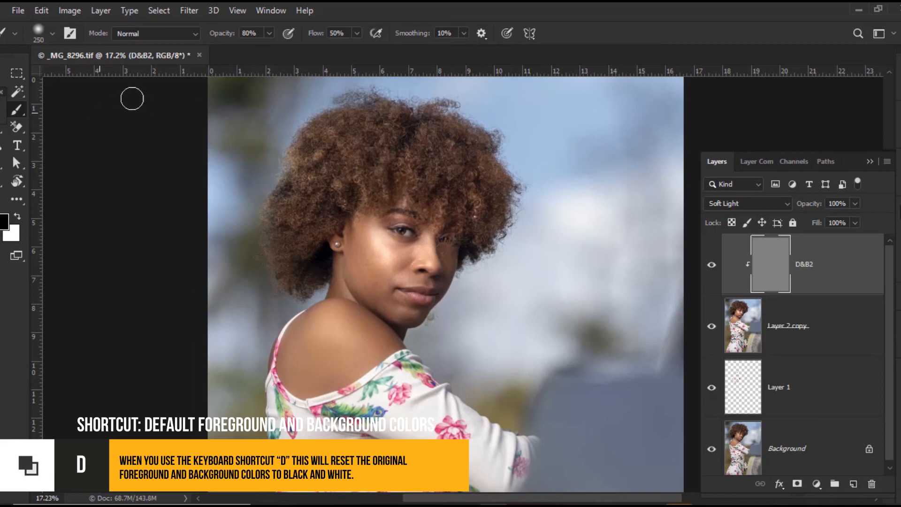
left_click(269, 35)
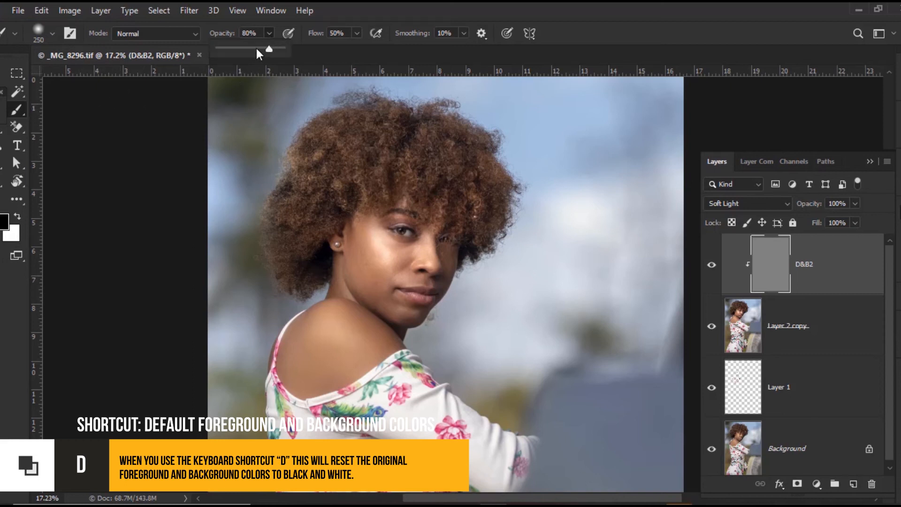
left_click(240, 34)
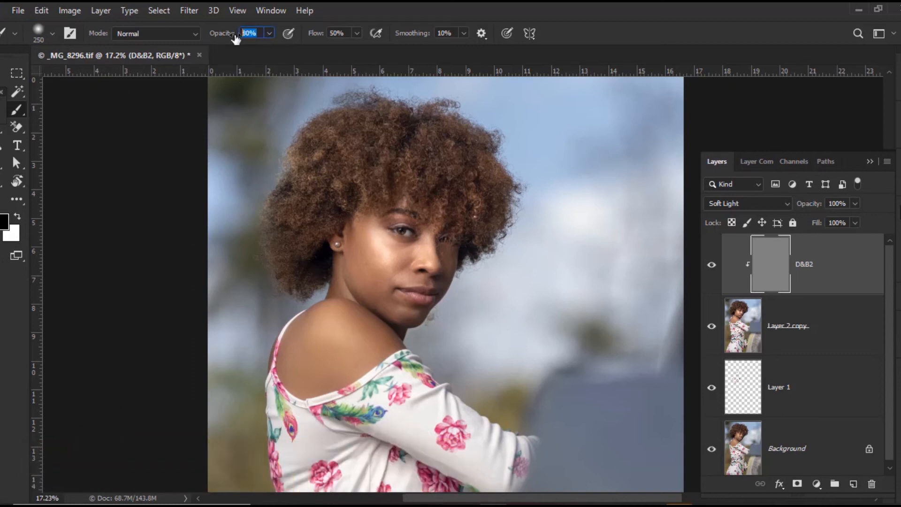
type("10")
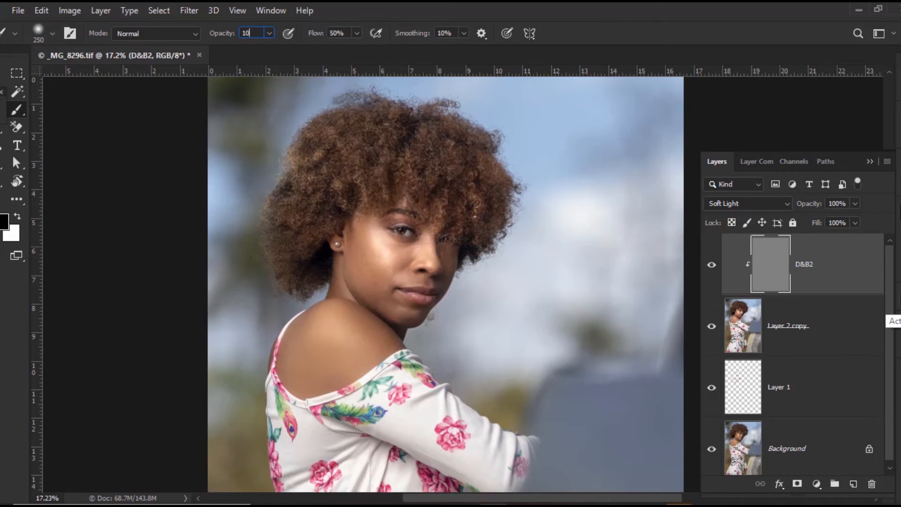
Stop recording the D&B2 action, collapse its recorded steps, and bring the layer list back into view
left_click(897, 312)
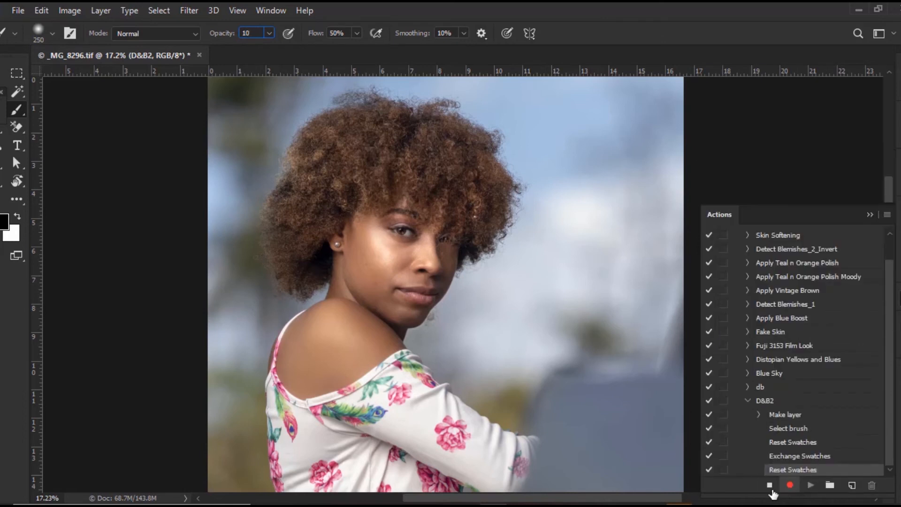
left_click(770, 487)
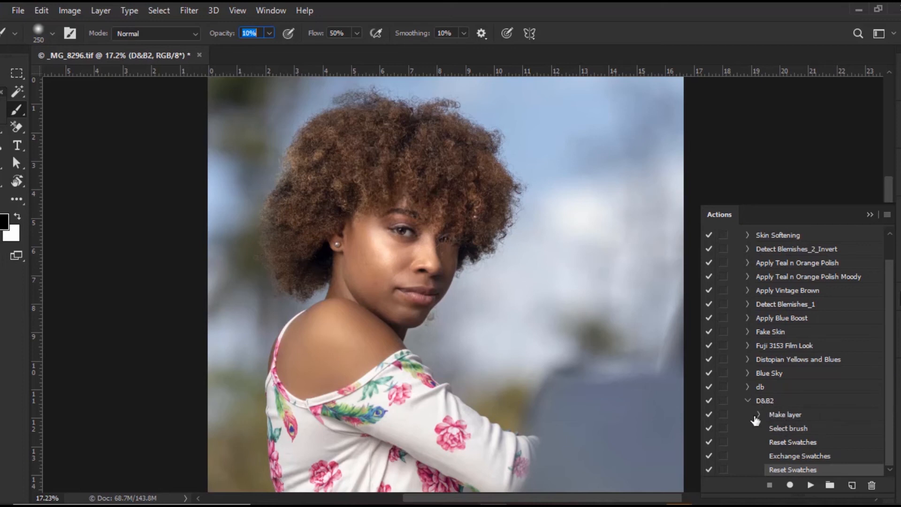
left_click(748, 400)
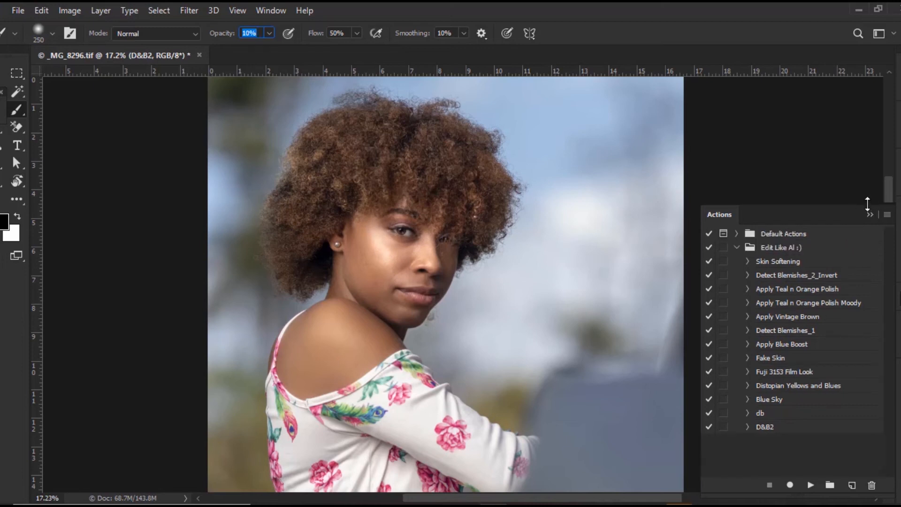
left_click(869, 215)
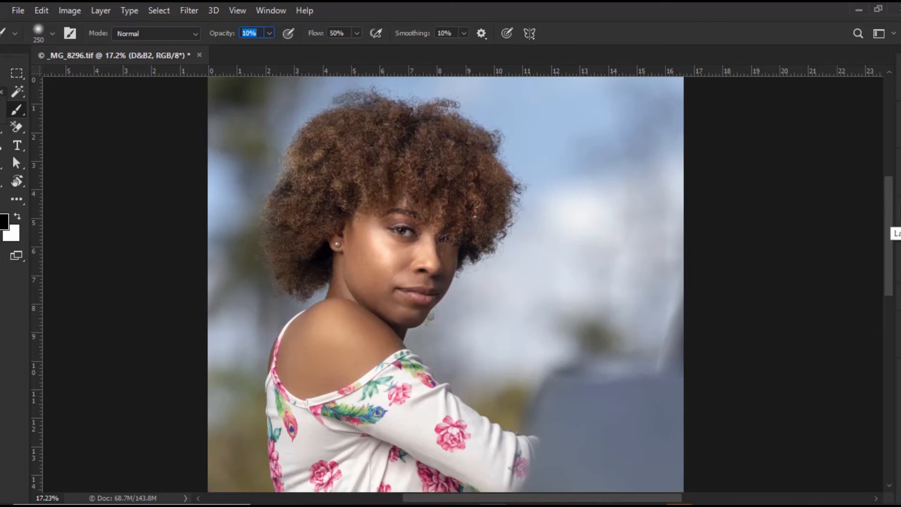
left_click(896, 234)
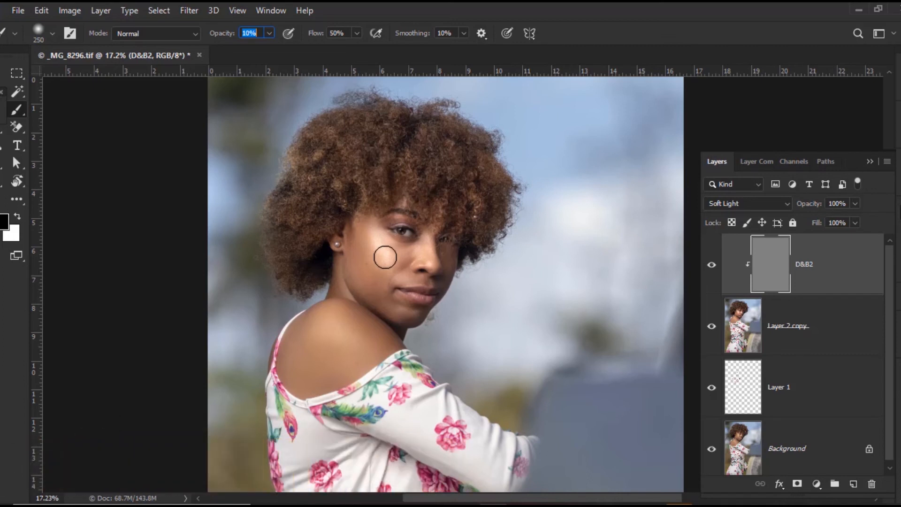
Dodge the facial highlights on the D&B2 layer with white, reducing the brush from 175 to 45 px for small areas
key("x")
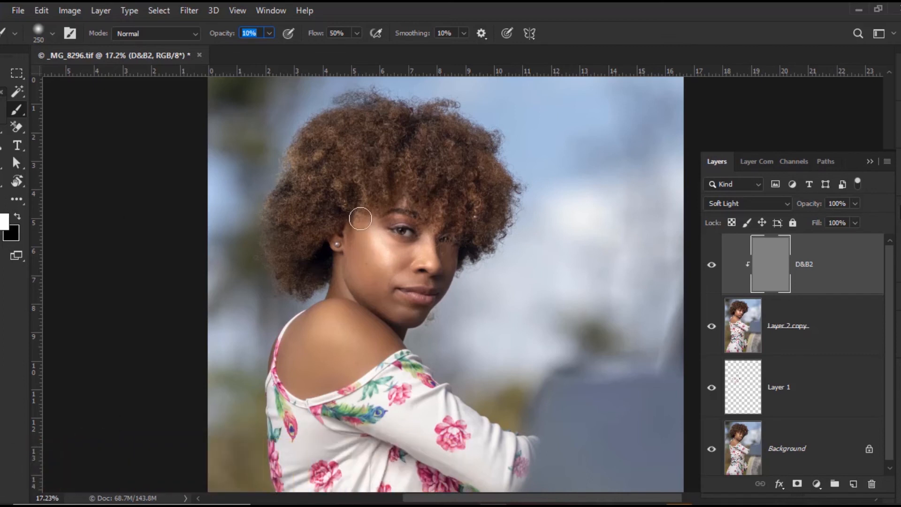
key("ctrl+plus")
key("ctrl+plus")
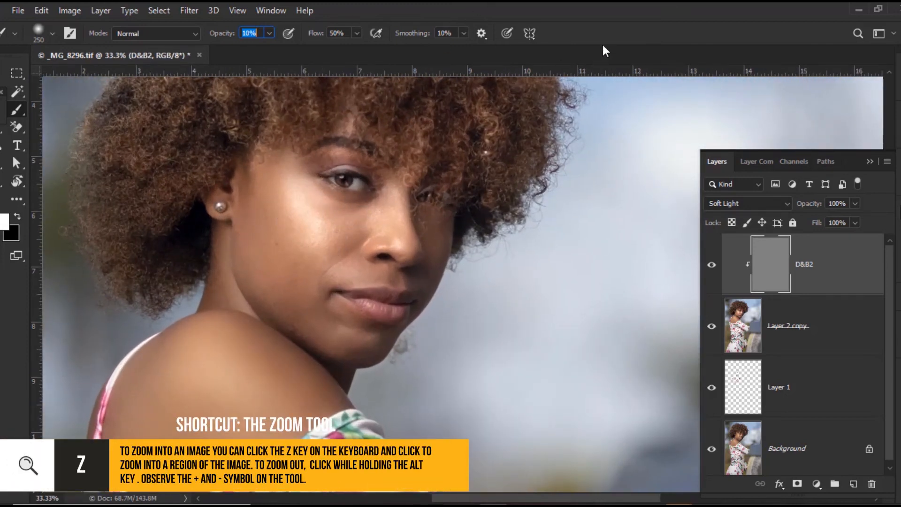
scroll(336, 238, "up", 2)
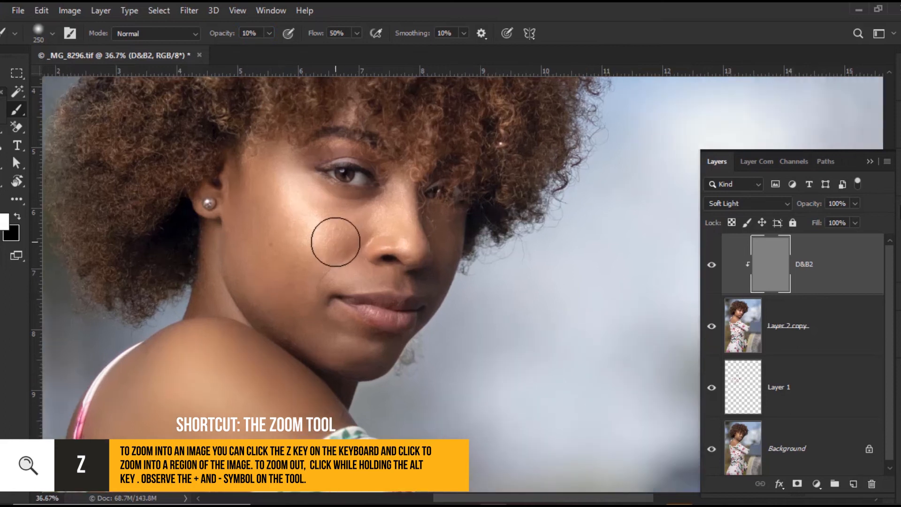
key("bracketleft")
key("bracketleft")
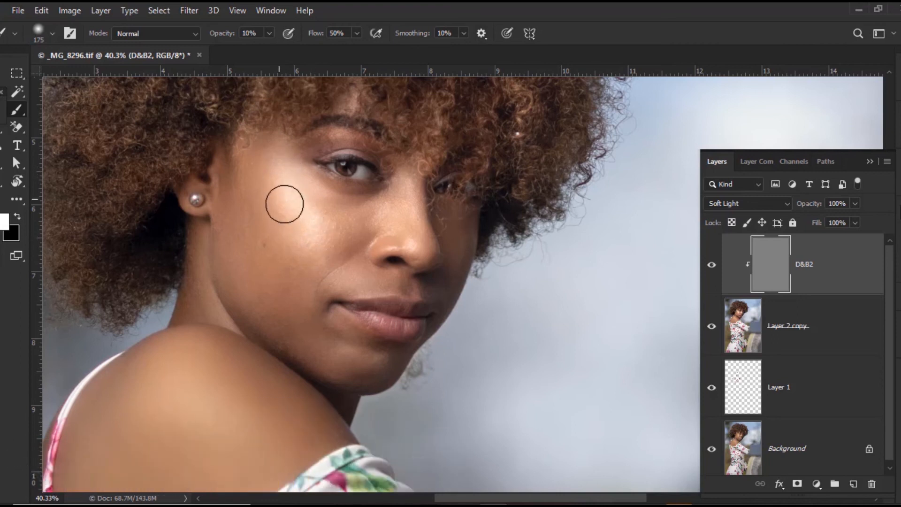
key("bracketleft")
key("bracketleft")
key("bracketleft")
key("bracketleft")
key("bracketleft")
key("bracketleft")
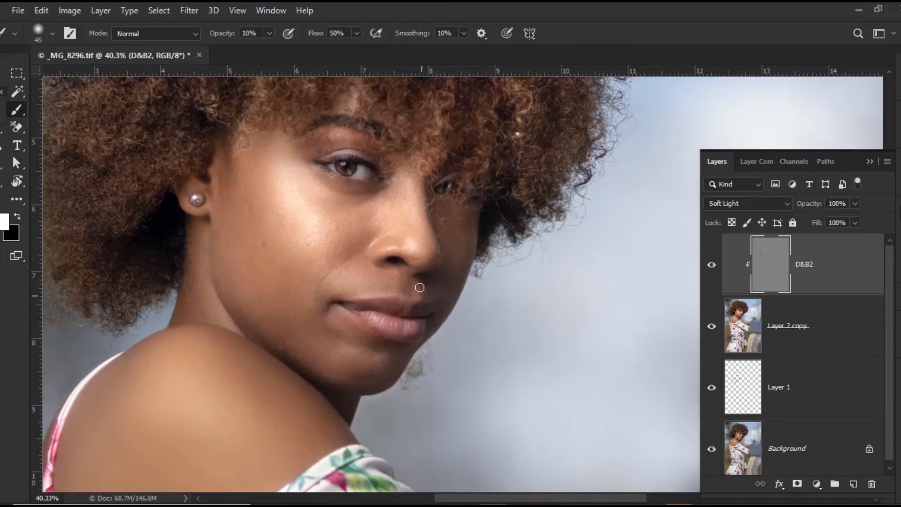
Dodge the bare shoulder and broader skin highlights with white, using brush sizes between 250 and 150 px
key("ctrl+minus")
key("ctrl+minus")
key("bracketright")
key("bracketright")
key("bracketright")
key("bracketright")
key("bracketright")
key("bracketright")
key("bracketright")
key("bracketright")
key("bracketright")
key("bracketright")
key("bracketright")
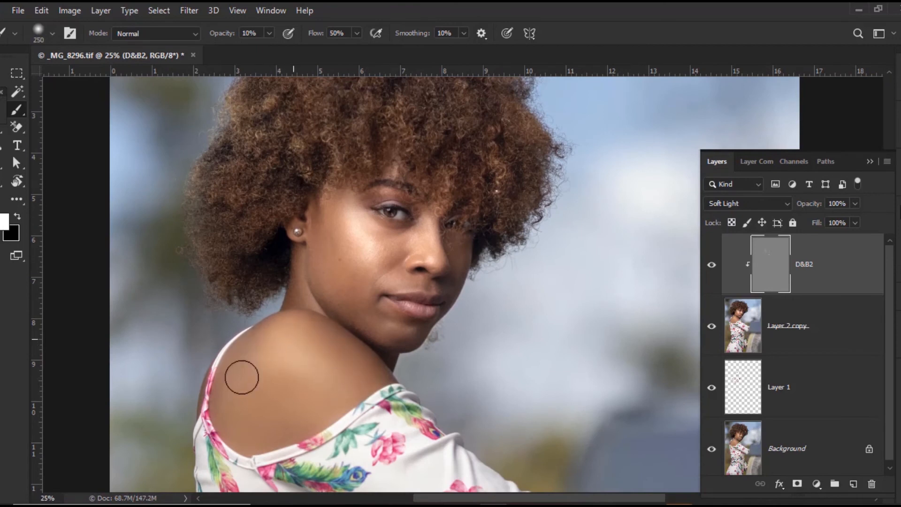
key("bracketleft")
key("bracketleft")
key("bracketleft")
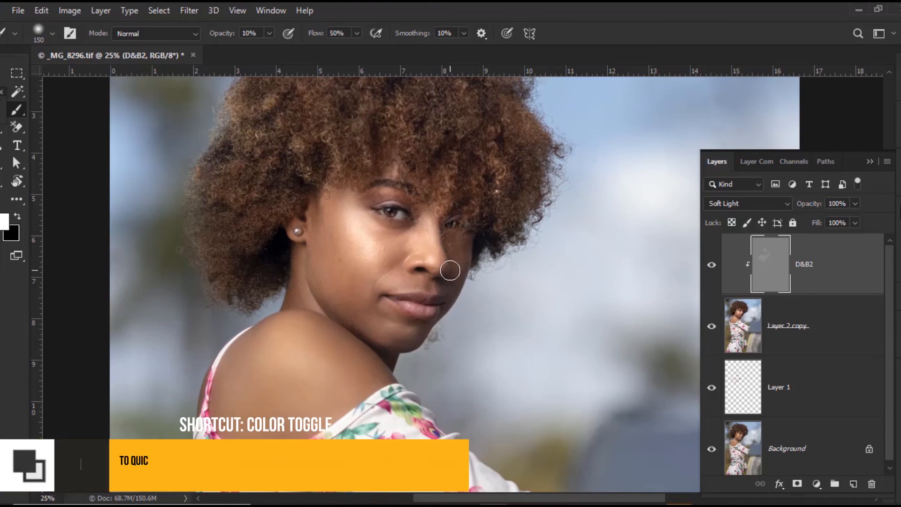
Burn the shadow areas of the face with black, varying the brush size down to 125 px
key("x")
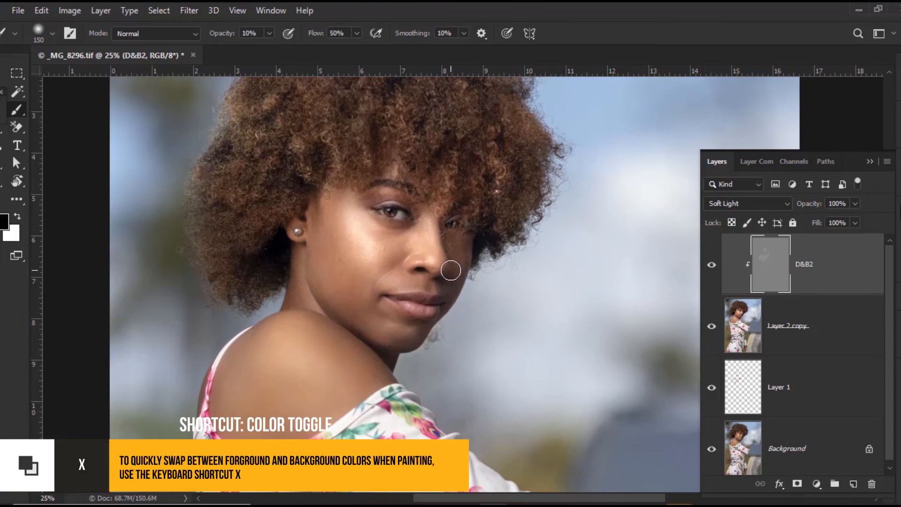
mouse_move(450, 269)
left_mouse_down()
mouse_move(457, 256)
mouse_move(486, 246)
mouse_move(419, 237)
left_mouse_up()
key("bracketright")
key("bracketright")
key("bracketright")
mouse_move(327, 212)
left_mouse_down()
mouse_move(316, 266)
mouse_move(330, 279)
mouse_move(329, 249)
mouse_move(337, 243)
mouse_move(347, 304)
mouse_move(358, 279)
mouse_move(350, 271)
mouse_move(366, 313)
mouse_move(382, 328)
mouse_move(421, 303)
mouse_move(431, 240)
mouse_move(411, 247)
mouse_move(397, 247)
mouse_move(410, 239)
mouse_move(379, 239)
mouse_move(406, 246)
mouse_move(428, 218)
mouse_move(430, 249)
mouse_move(450, 255)
mouse_move(448, 285)
mouse_move(434, 302)
left_mouse_up()
key("bracketleft")
key("bracketleft")
key("bracketleft")
key("bracketleft")
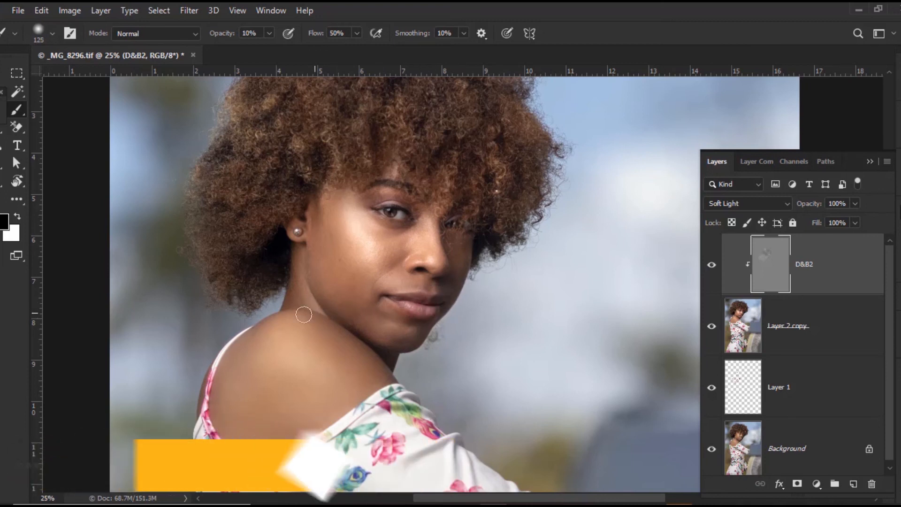
Burn the shoulder's shaded edge and the hair with black, enlarging the brush to 250 px
key("bracketright")
key("bracketright")
key("bracketright")
key("bracketright")
key("bracketright")
mouse_move(237, 392)
left_mouse_down()
mouse_move(224, 420)
mouse_move(217, 375)
mouse_move(283, 334)
mouse_move(363, 356)
mouse_move(357, 361)
mouse_move(368, 367)
mouse_move(365, 394)
mouse_move(308, 337)
mouse_move(341, 335)
mouse_move(345, 352)
mouse_move(248, 385)
left_mouse_up()
key("ctrl+minus")
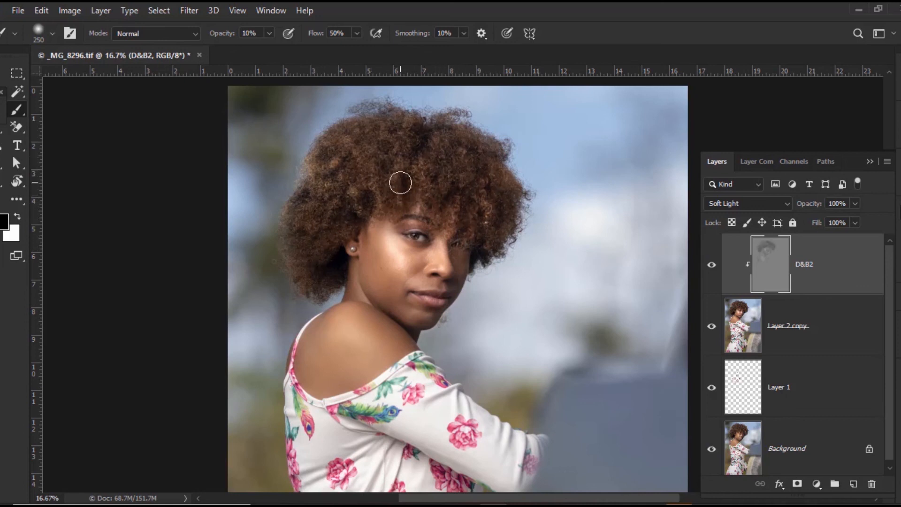
Switch to the Move tool and run the Apply Teal n Orange Polish Moody action on the portrait
key("v")
scroll(473, 278, "down", 4)
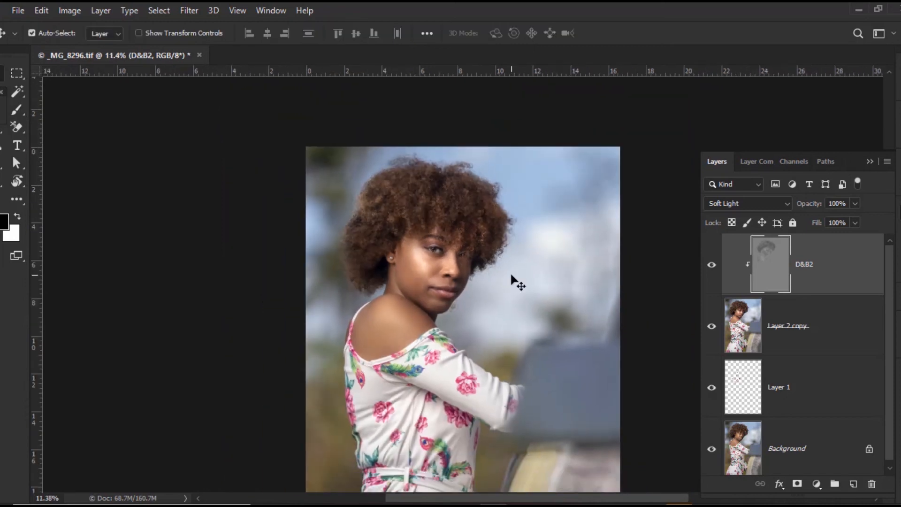
scroll(515, 338, "up", 1)
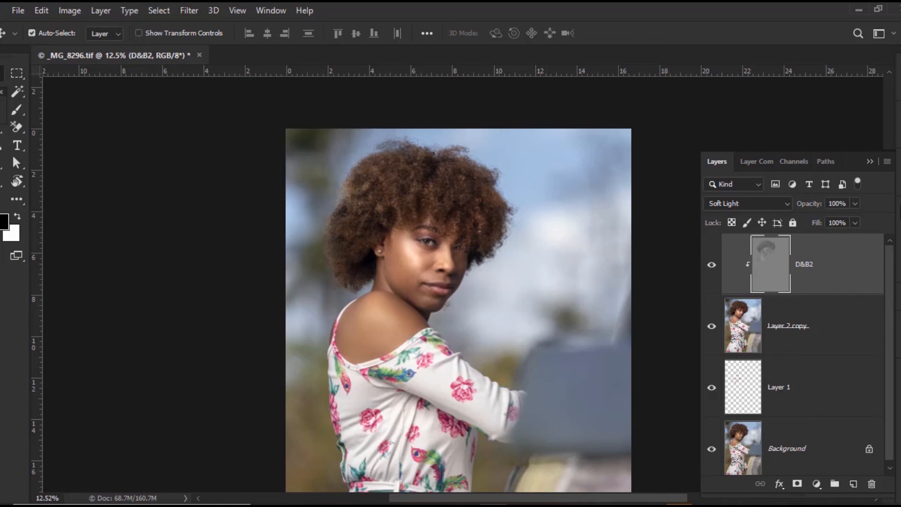
key("alt+F9")
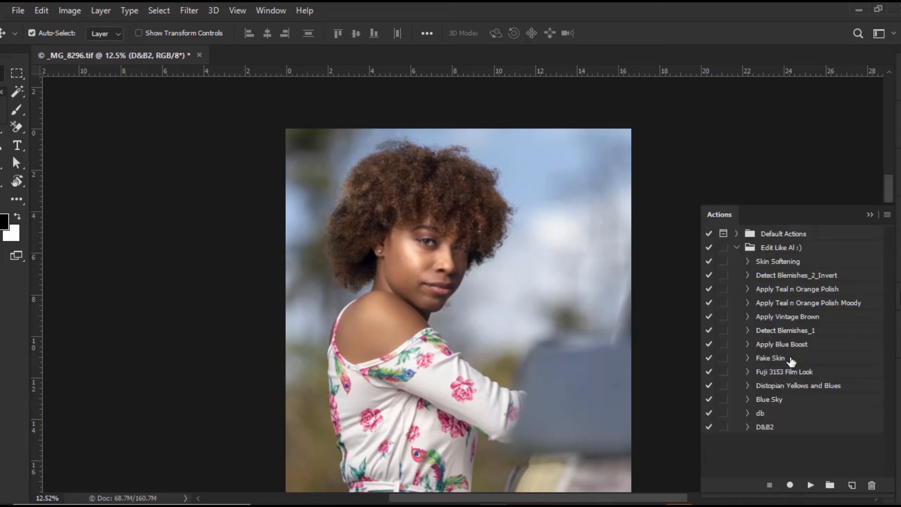
left_click(807, 304)
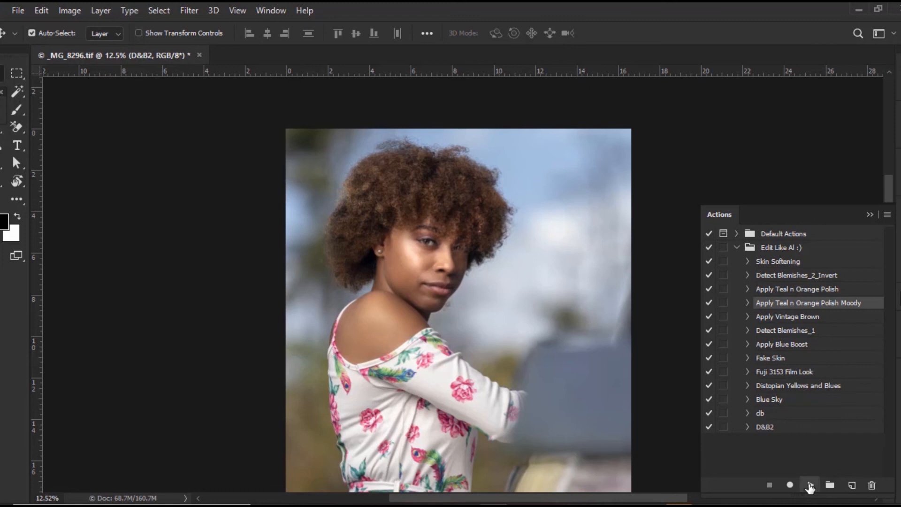
left_click(811, 486)
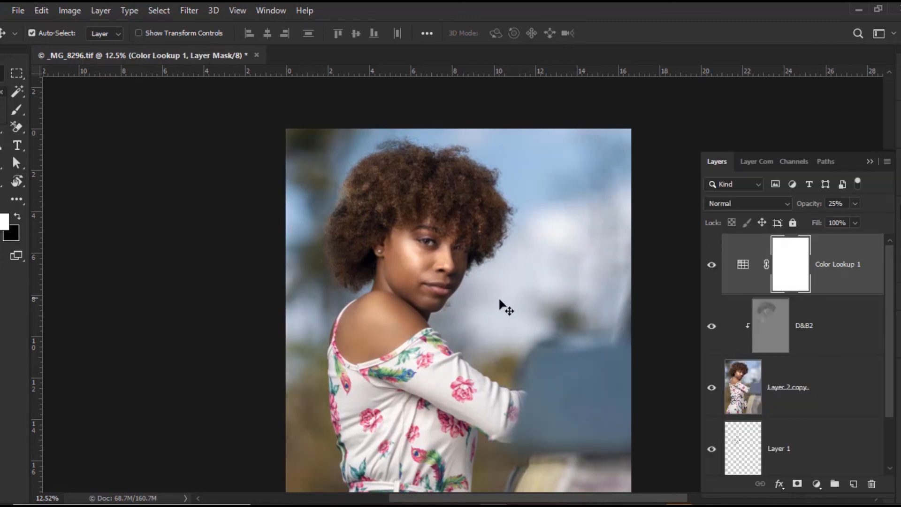
Compare the portrait with and without the Color Lookup 1 adjustment
scroll(499, 312, "up", 2)
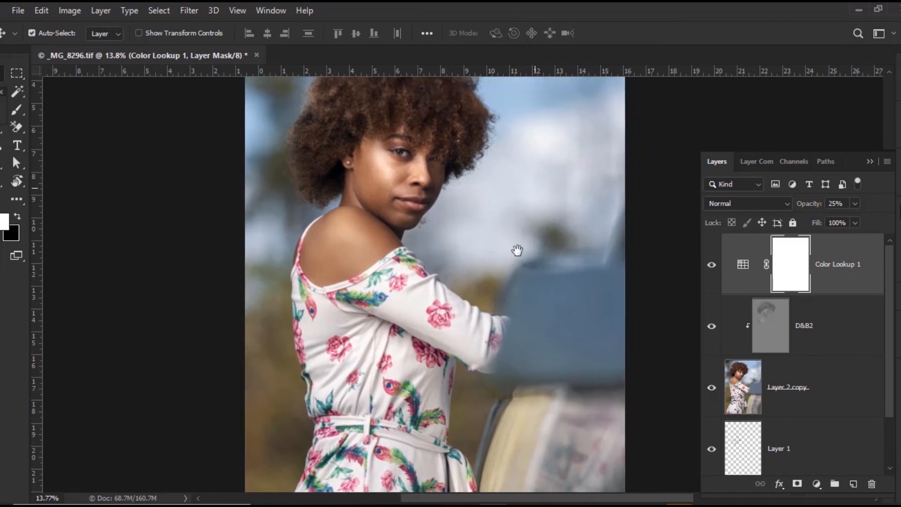
scroll(517, 251, "up", 3)
left_click(712, 266)
left_click(711, 266)
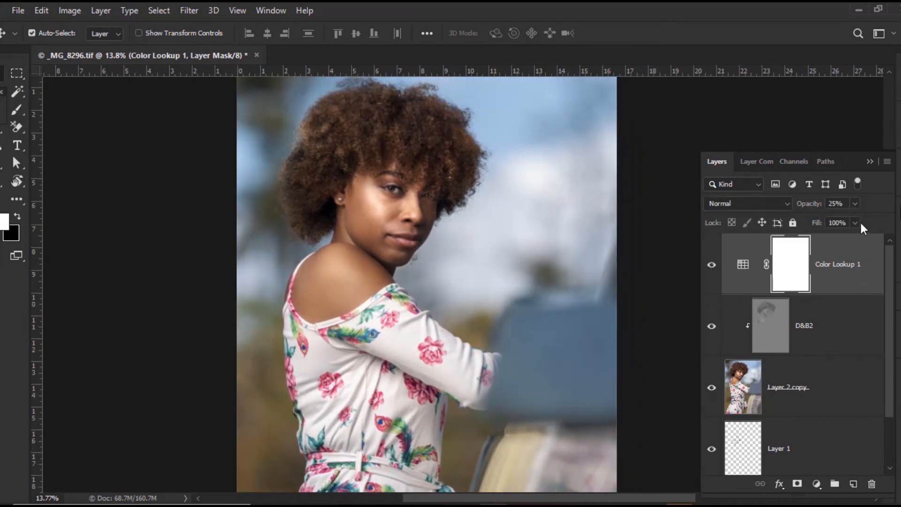
Try the Color Lookup 1 layer at 100% opacity, and settle its opacity at 10%
left_click(855, 203)
left_click_drag(839, 224, 895, 224)
scroll(529, 314, "down", 3)
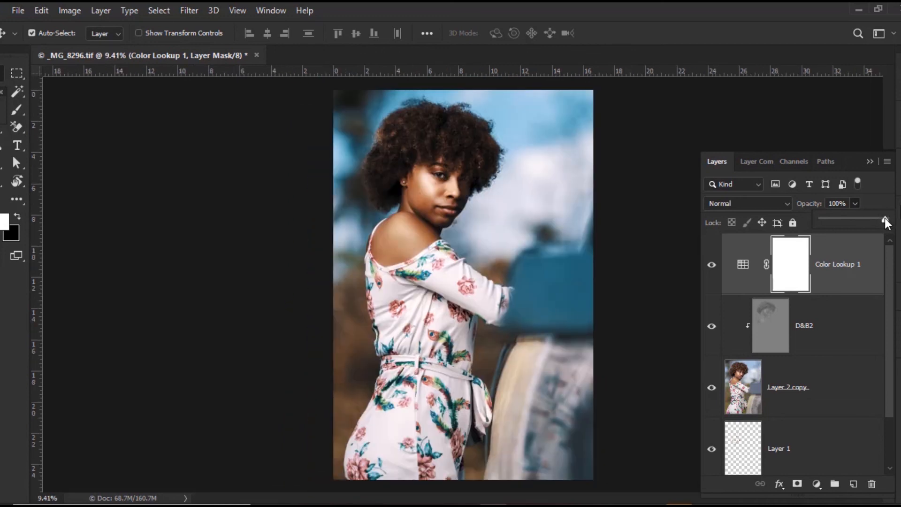
left_click_drag(885, 218, 834, 219)
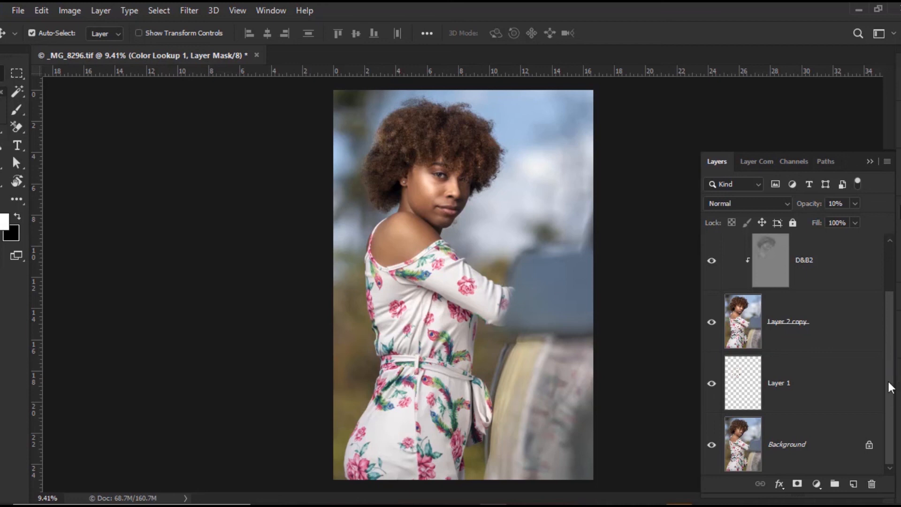
Compare the finished portrait with the original by isolating the Background layer and restoring all layers
left_click(712, 448, "alt")
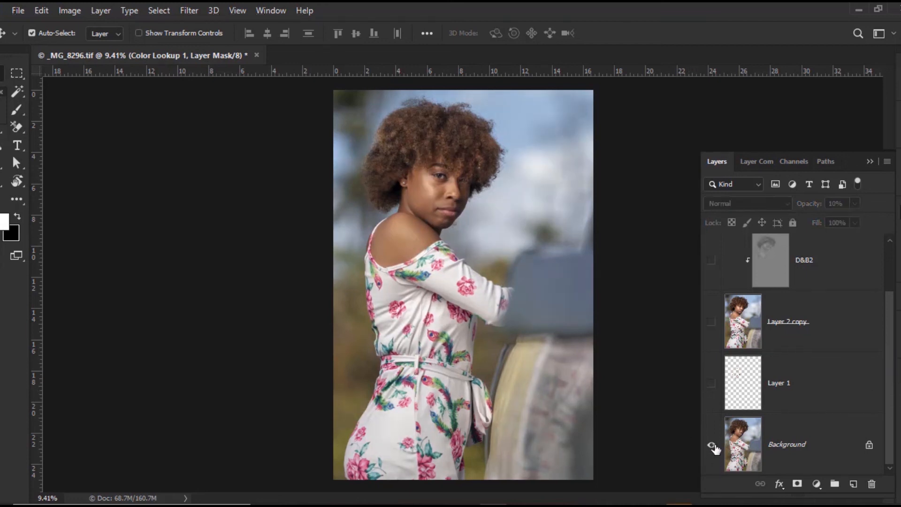
left_click(712, 446, "alt")
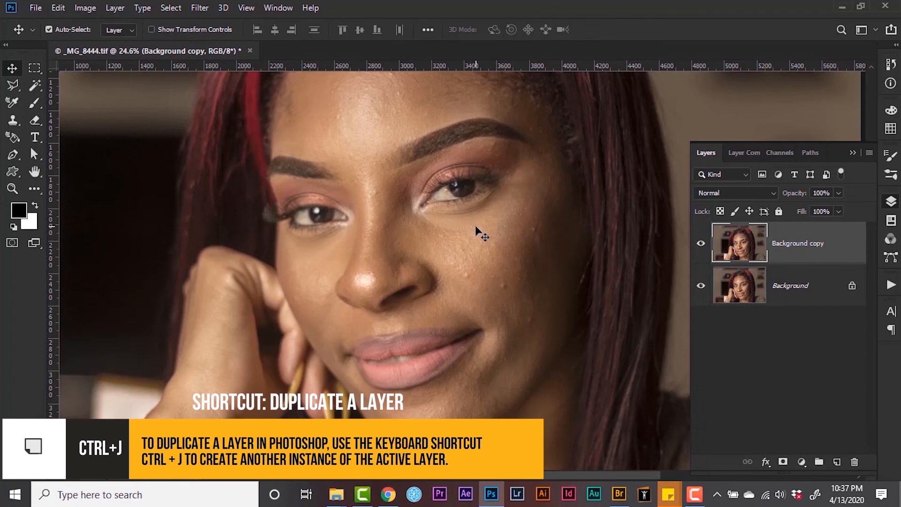
Examine the skin blemishes on the cheek in the _MG_8444.tif portrait up close
scroll(477, 227, "up", 2)
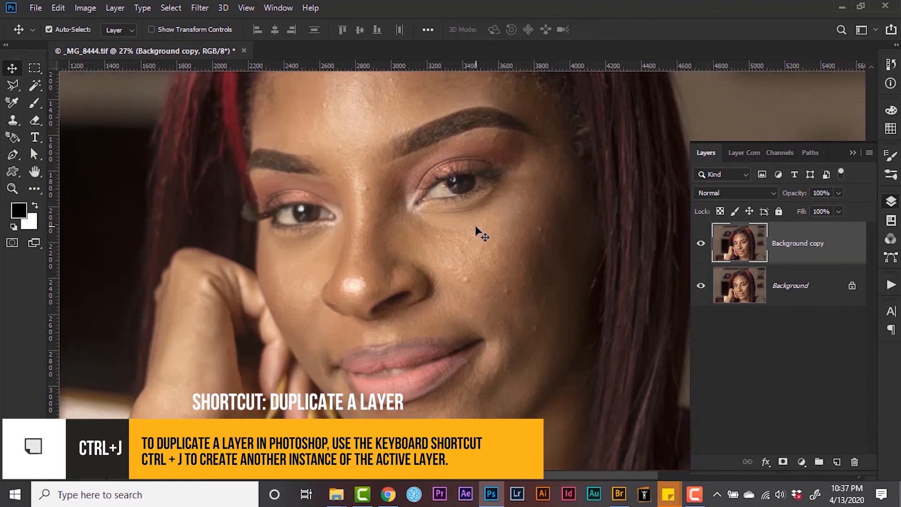